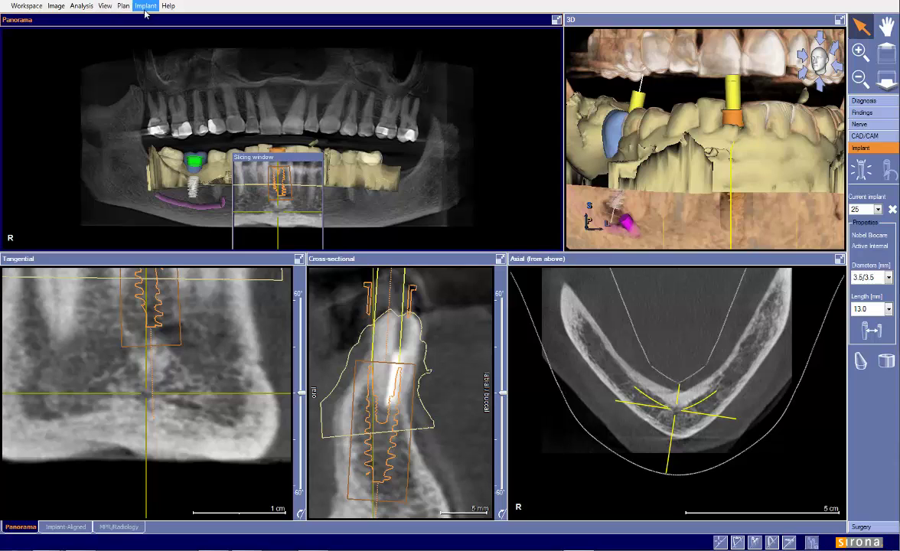
Switch to the implant-aligned workspace and make the implant at site 30 the current one, with a wider tangential view around it.
click(51, 526)
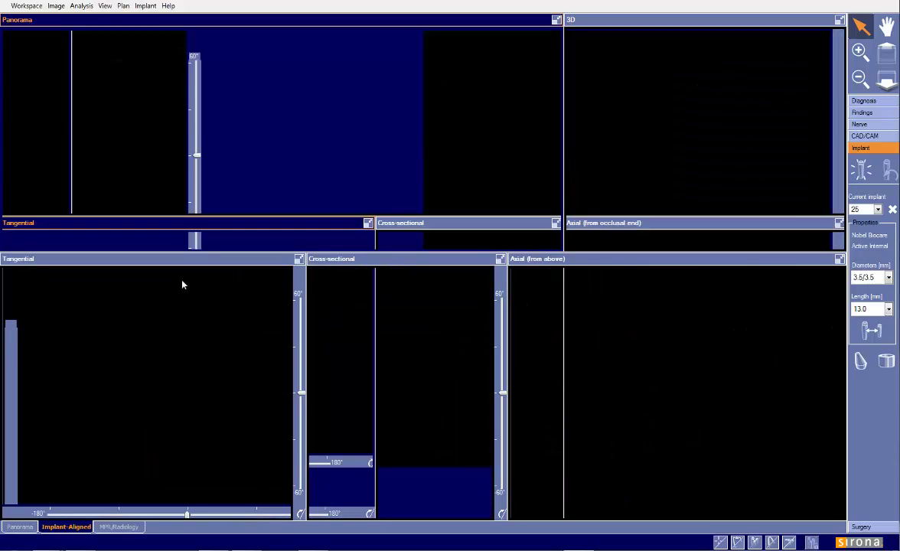
click(191, 172)
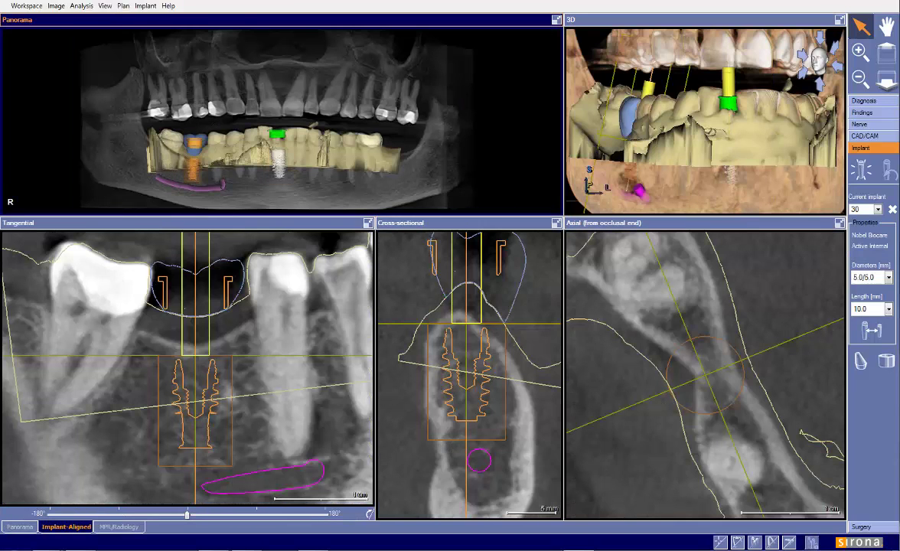
click(122, 7)
mouse_move(81, 6)
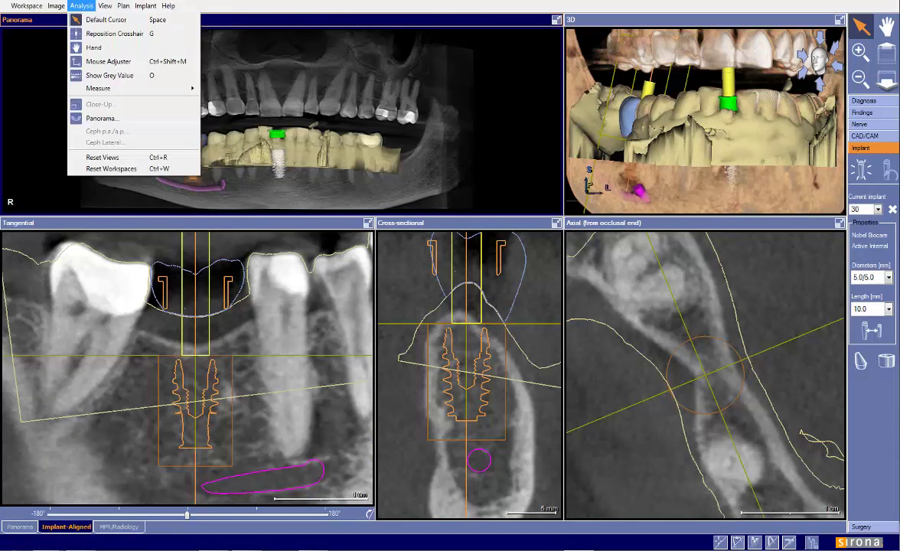
click(123, 6)
scroll(277, 329, down, 1)
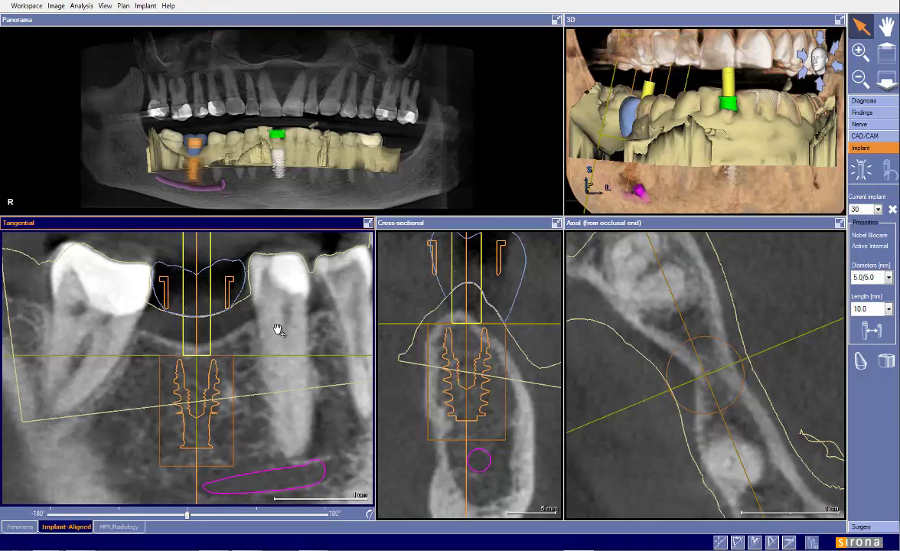
scroll(506, 381, down, 3)
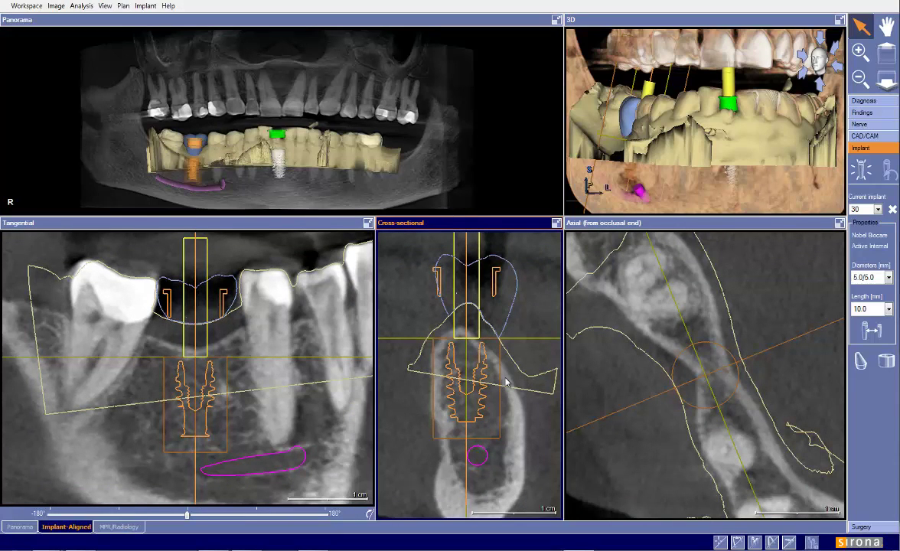
Clip the 3D volume along the active axial slice, with the slice set at the level of implant 30.
drag(642, 342, 646, 357)
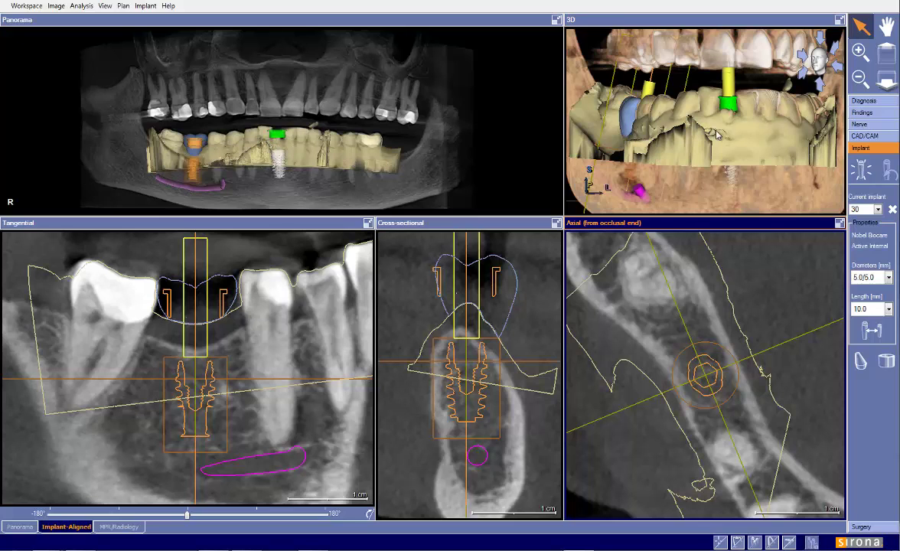
drag(717, 134, 709, 197)
click(839, 21)
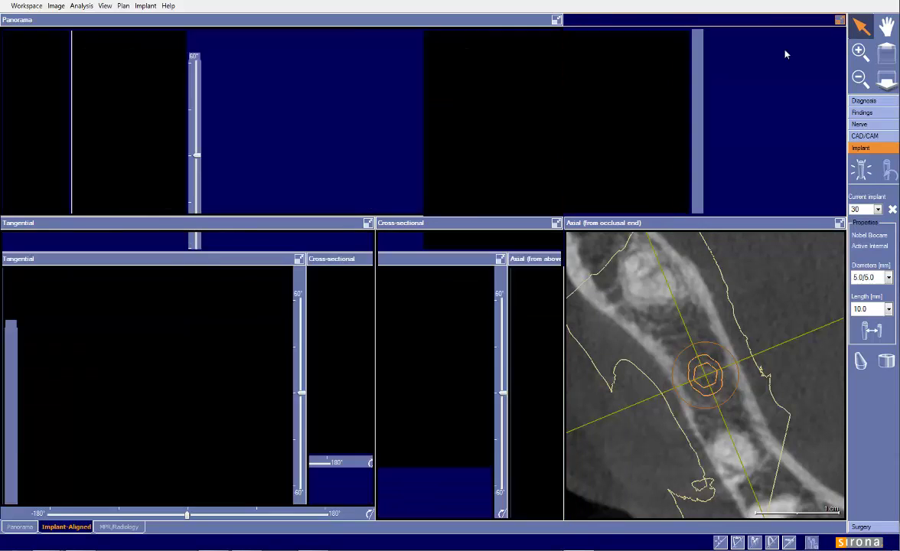
right_click(368, 165)
click(840, 24)
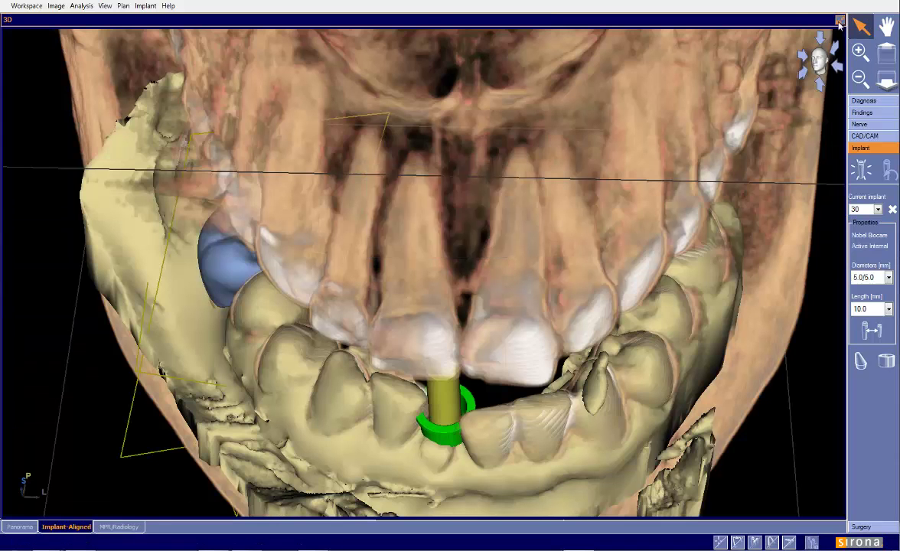
right_click(673, 138)
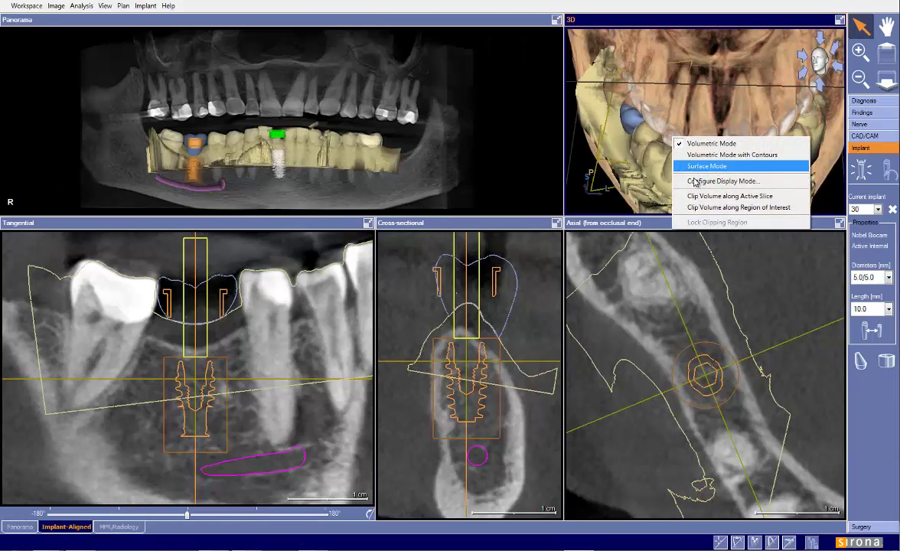
click(696, 196)
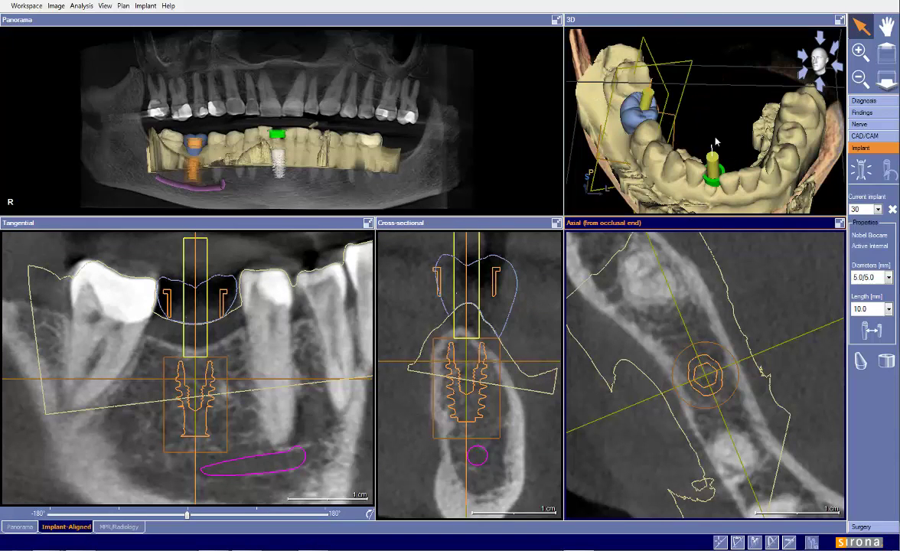
Examine the implant axis at site 30 against the crown and tooth arch in the enlarged 3D view, from occlusal and front.
click(839, 19)
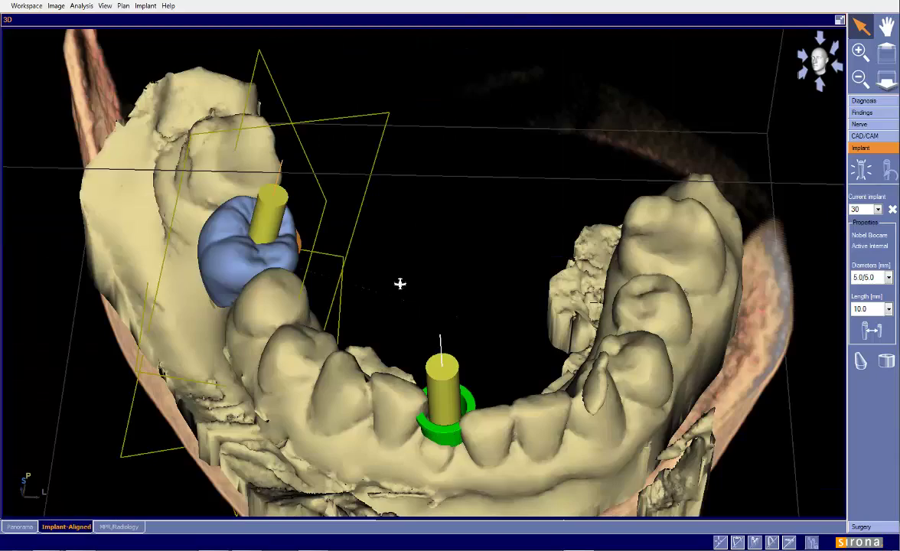
drag(401, 283, 321, 127)
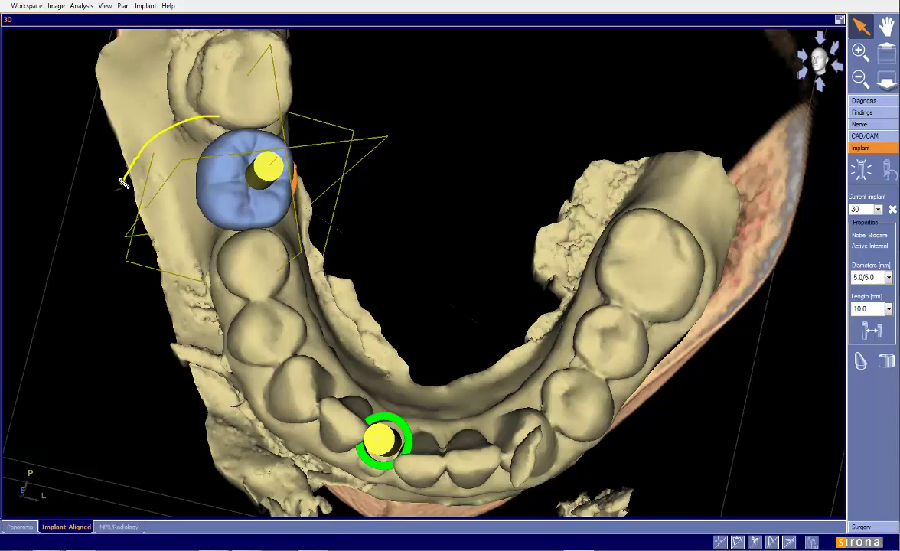
mouse_move(225, 244)
mouse_down()
mouse_move(317, 243)
mouse_move(340, 209)
mouse_move(346, 215)
mouse_up()
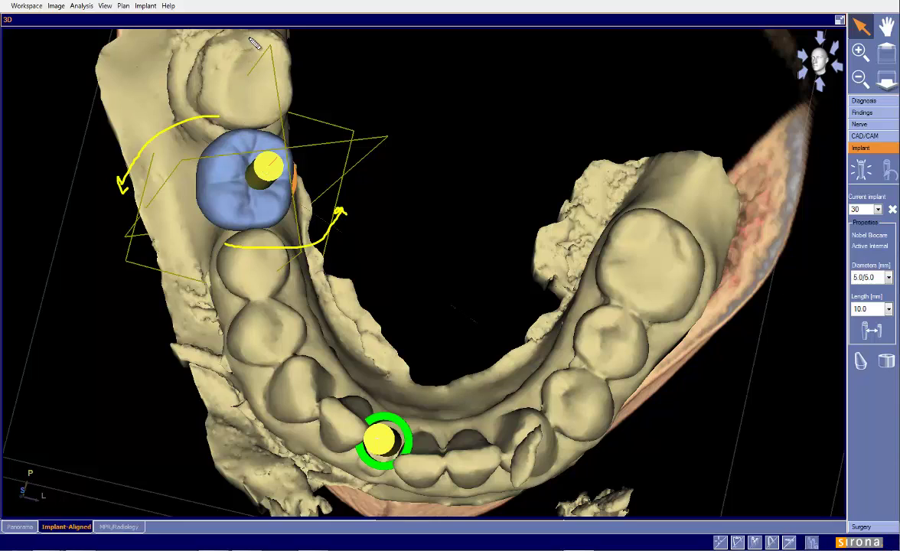
mouse_move(255, 36)
mouse_down()
mouse_move(253, 248)
mouse_move(283, 337)
mouse_up()
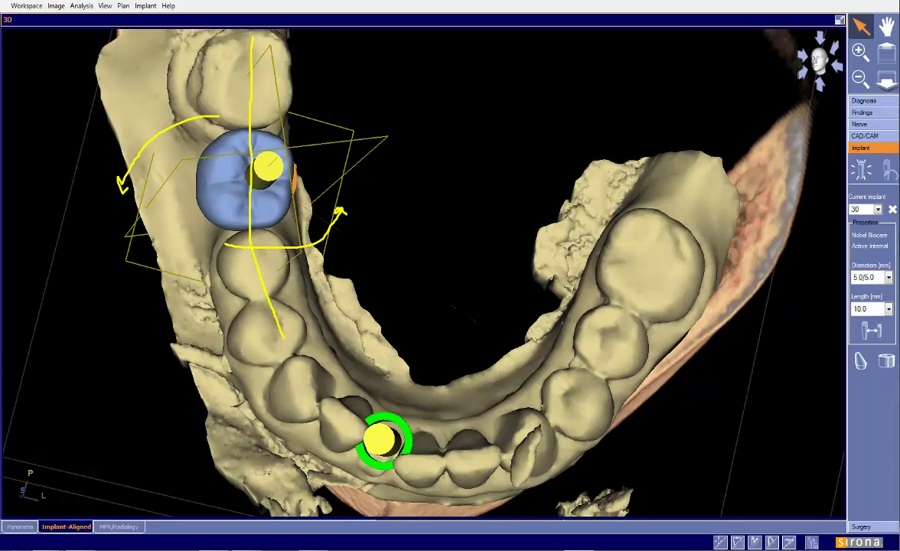
key(Escape)
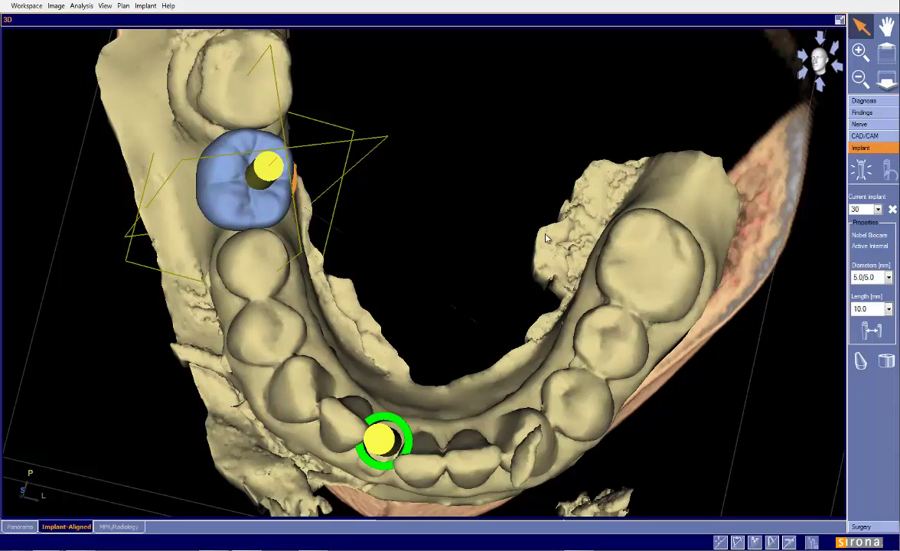
drag(489, 219, 488, 131)
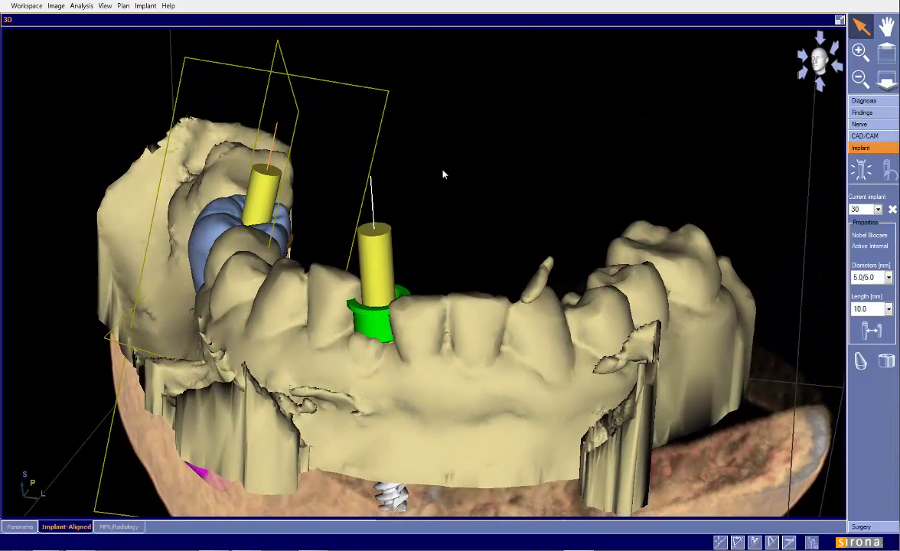
drag(245, 230, 444, 424)
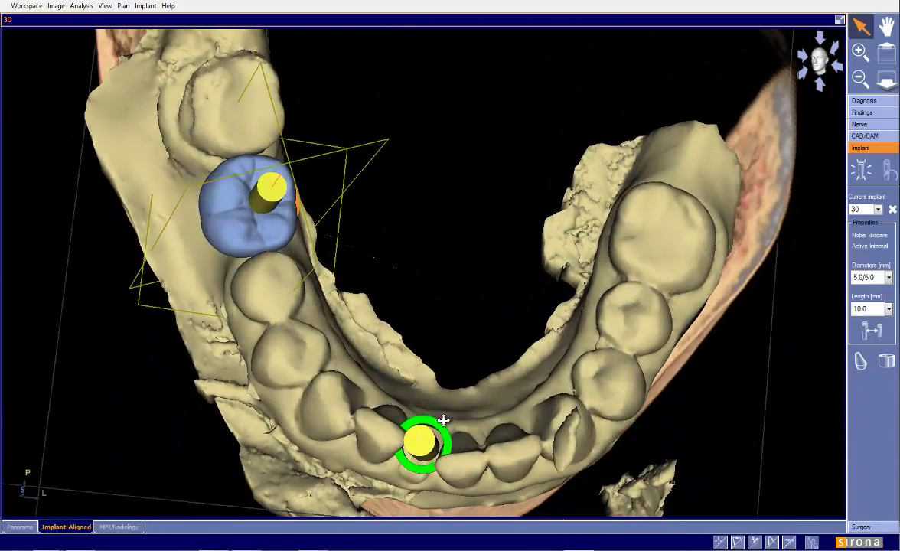
click(839, 19)
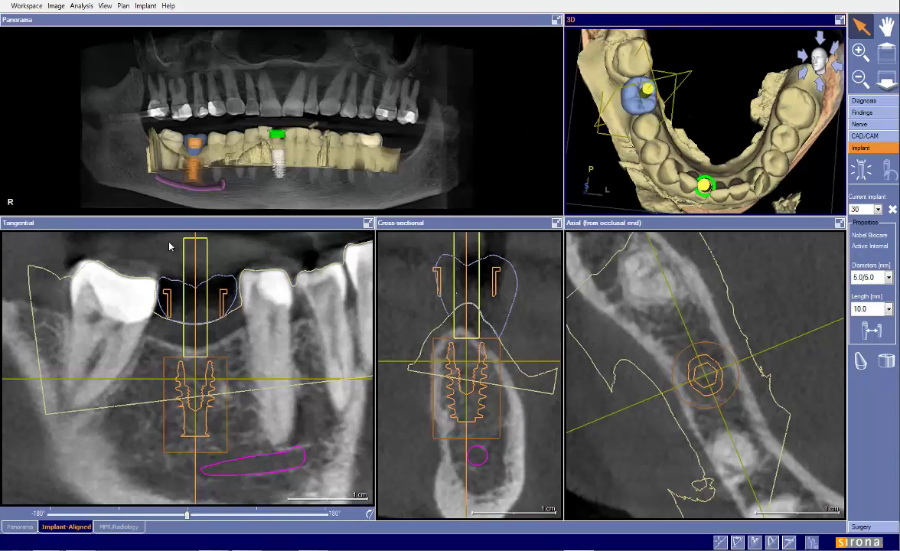
Inspect implant 30 against the neighbouring teeth and the nerve canal in the tangential and cross-sectional slices.
click(723, 242)
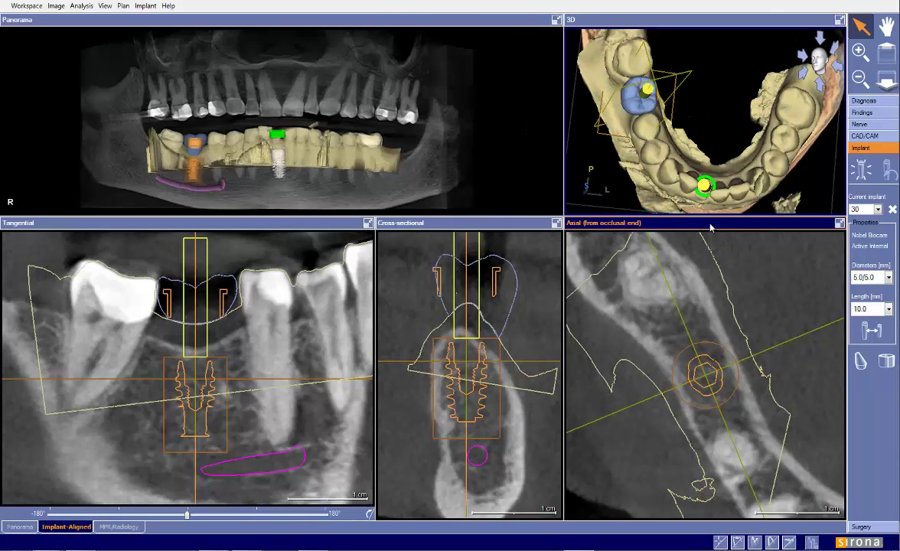
drag(330, 360, 279, 384)
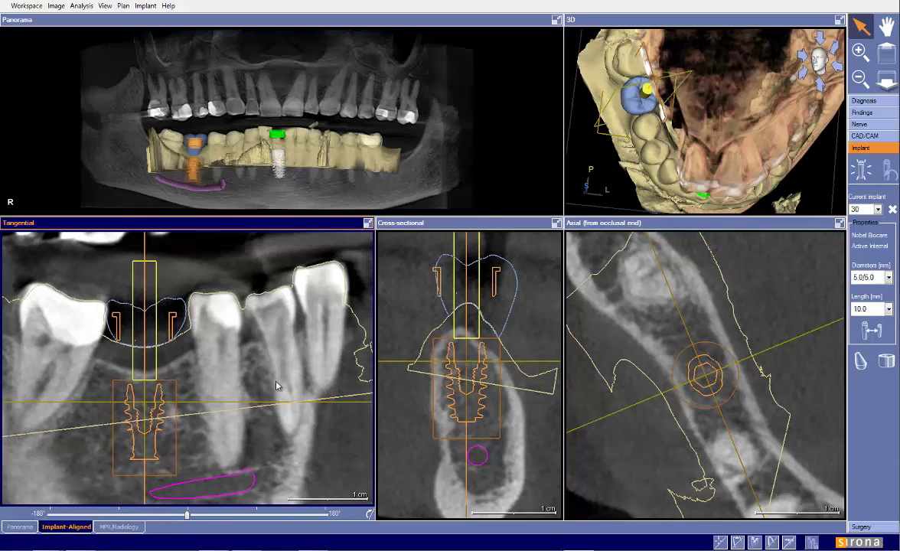
scroll(279, 383, down, 2)
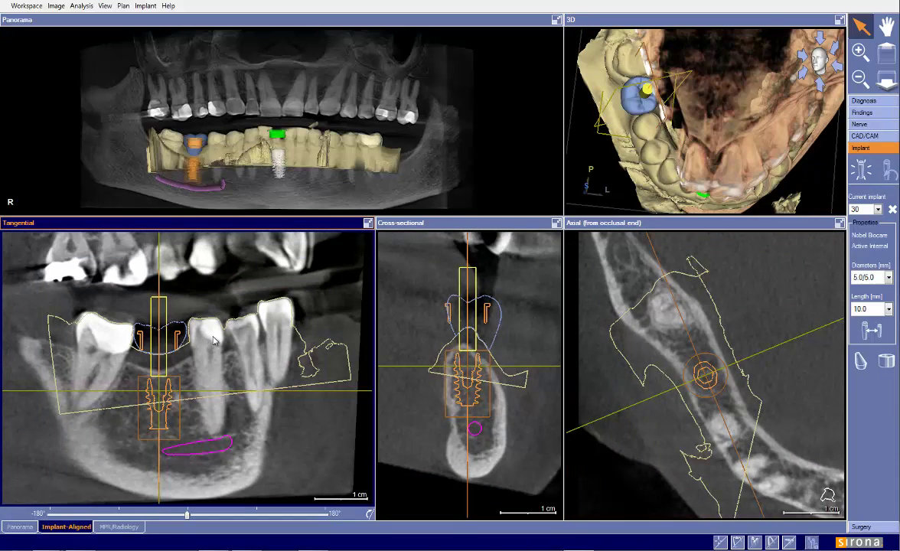
mouse_move(213, 336)
mouse_down()
mouse_move(202, 384)
mouse_move(216, 338)
mouse_up()
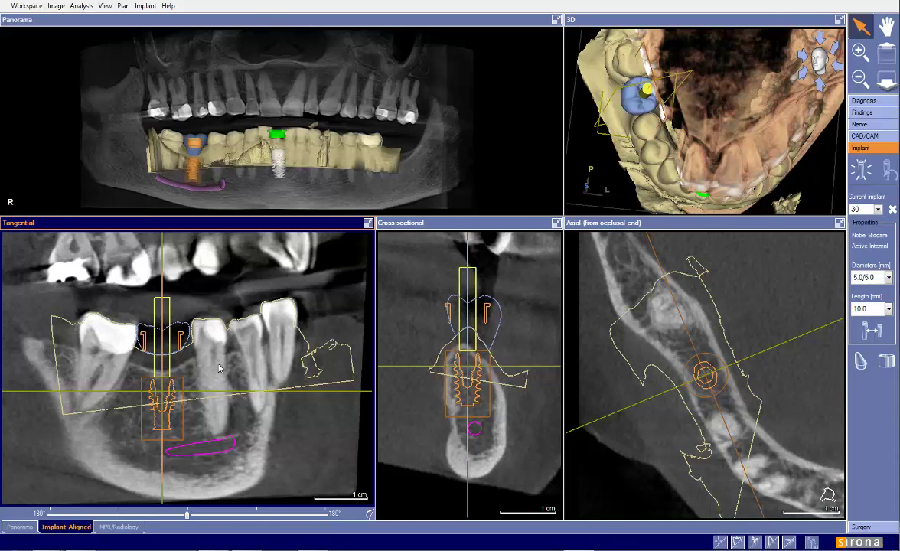
scroll(213, 370, up, 1)
click(511, 407)
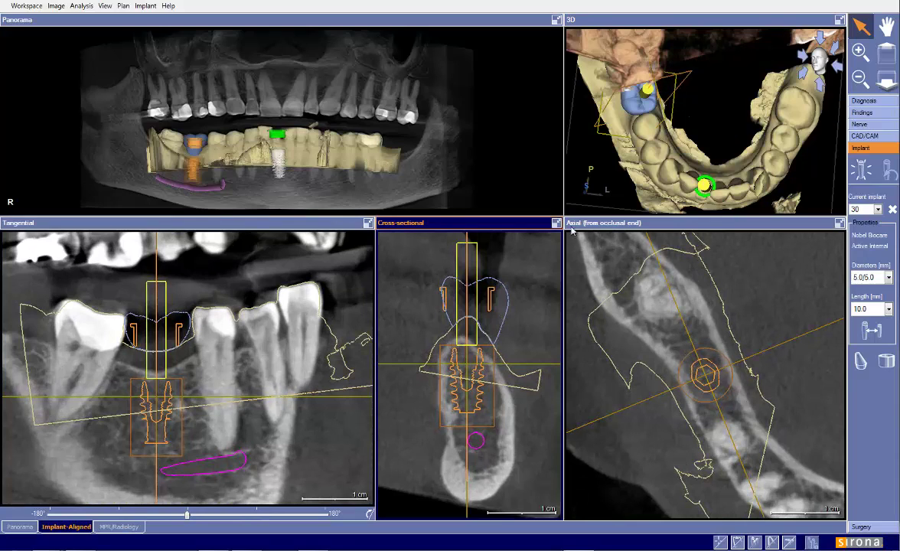
Examine the outline and width of the jawbone around implant 30 in the enlarged cross-sectional view.
click(556, 223)
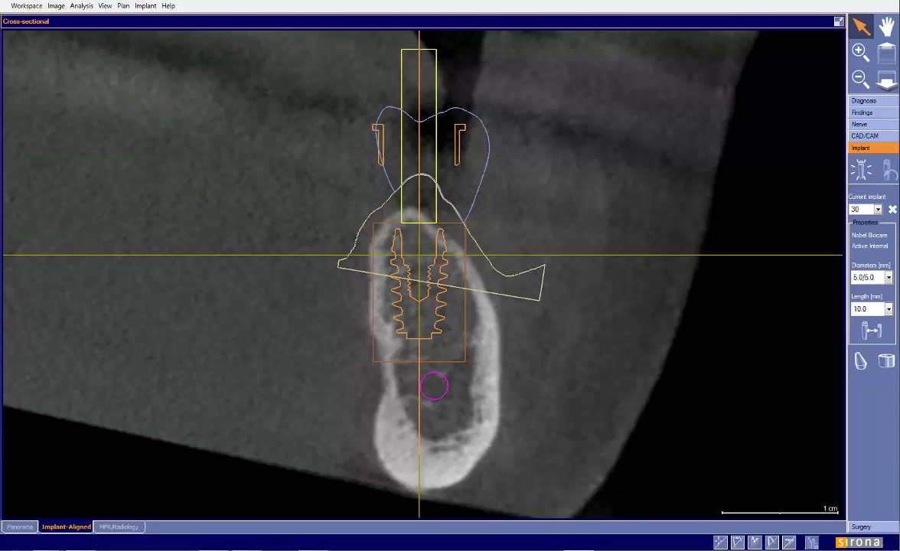
mouse_move(404, 208)
mouse_down()
mouse_move(372, 260)
mouse_move(374, 314)
mouse_move(383, 461)
mouse_move(417, 485)
mouse_move(465, 478)
mouse_move(497, 446)
mouse_move(500, 353)
mouse_move(490, 287)
mouse_move(404, 208)
mouse_up()
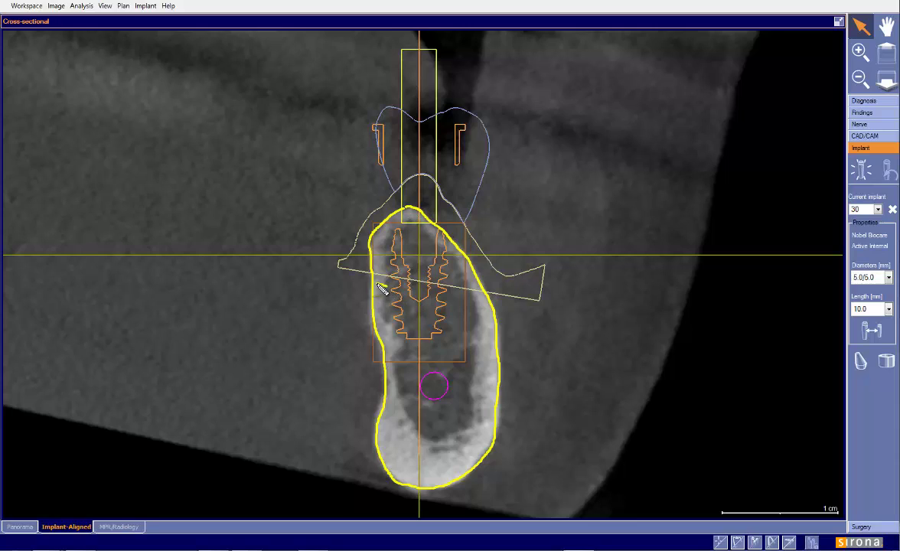
drag(381, 290, 480, 288)
key(Escape)
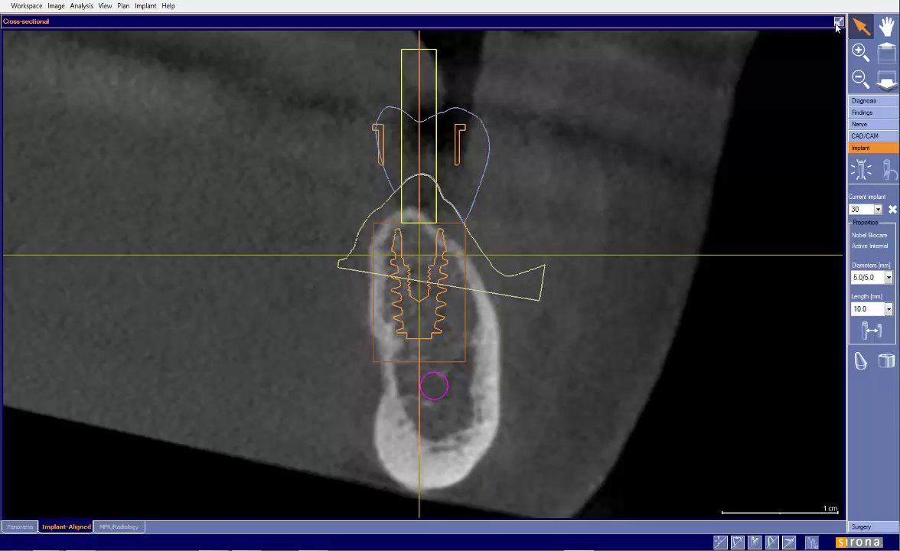
Shift implant 30 slightly toward the buccal side in the cross-section and try out a different tilt.
drag(441, 267, 449, 267)
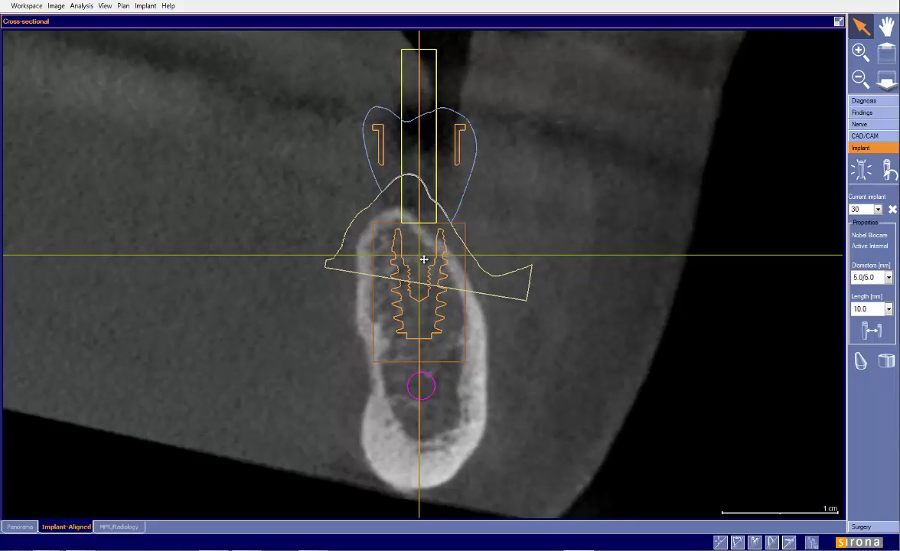
drag(418, 134, 411, 157)
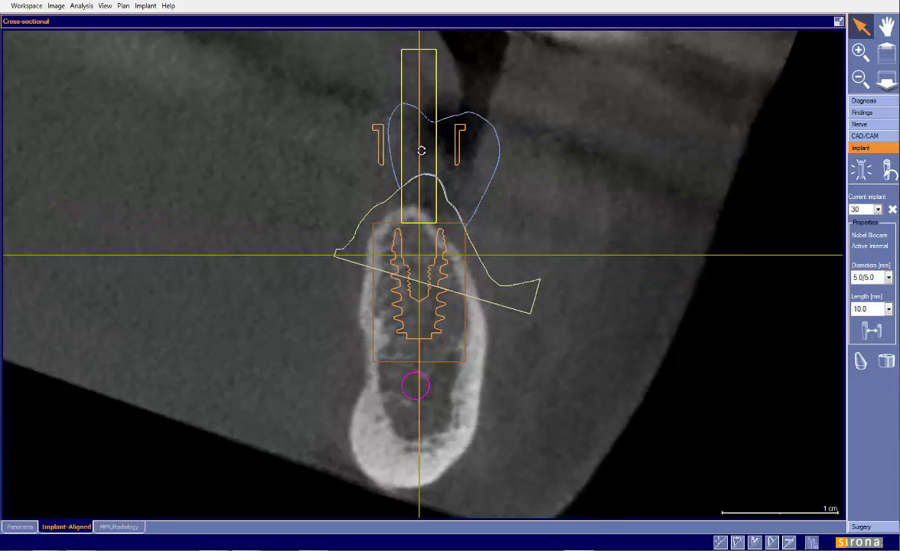
drag(422, 150, 437, 153)
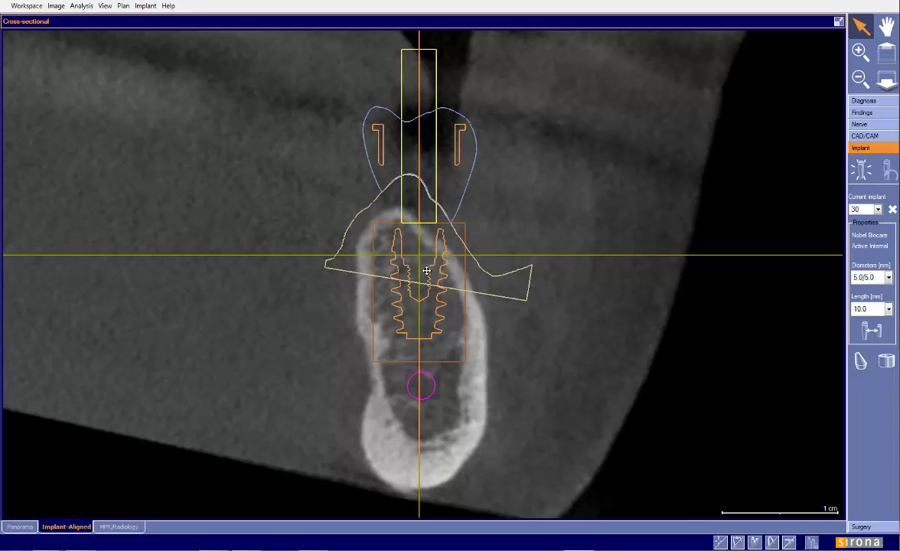
Fine-tune the position and angulation of implant 30 within the bone beneath the crown, and return to the multi-view layout.
drag(419, 322, 417, 323)
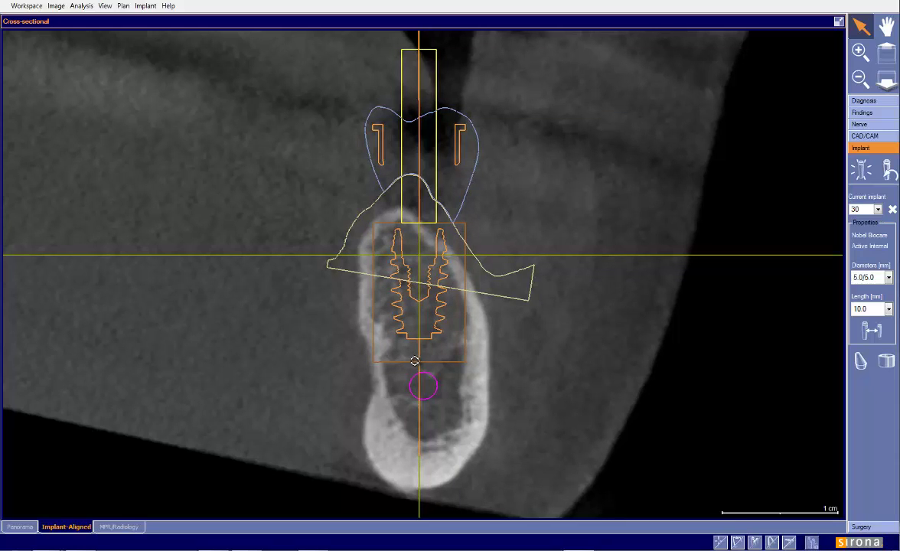
drag(417, 358, 419, 362)
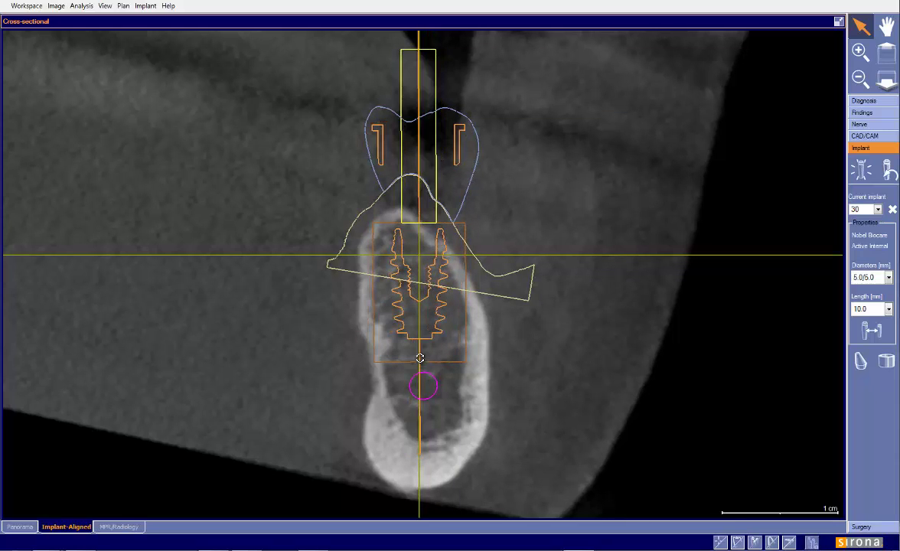
drag(415, 294, 415, 294)
drag(420, 354, 421, 356)
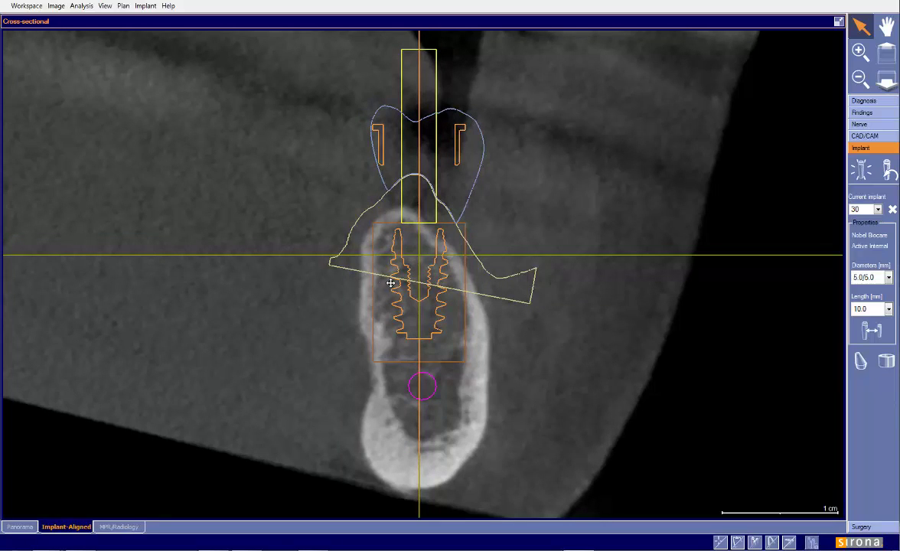
drag(438, 265, 419, 285)
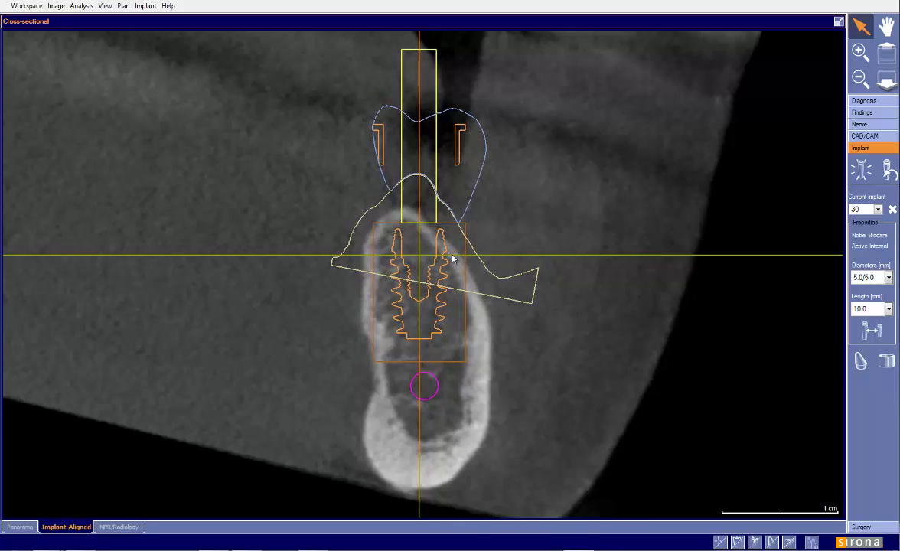
click(839, 21)
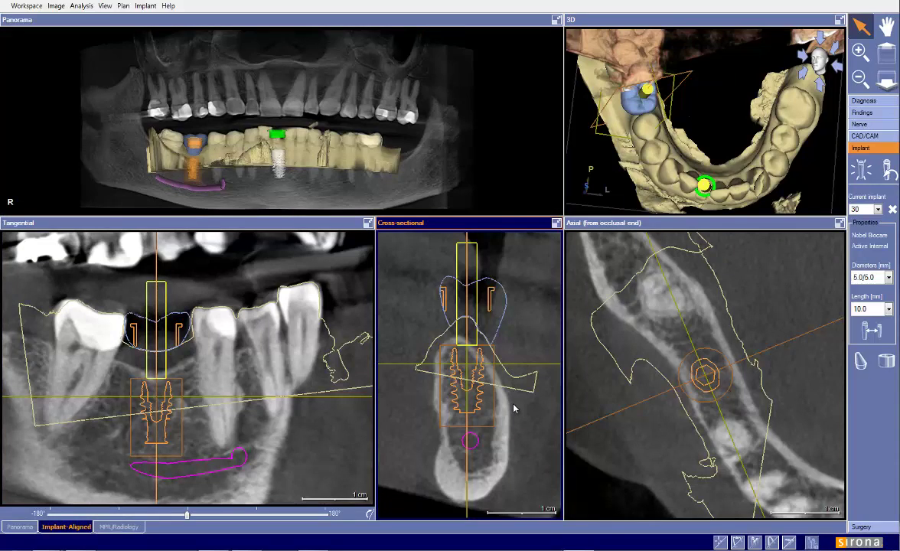
scroll(496, 394, up, 3)
scroll(474, 380, down, 2)
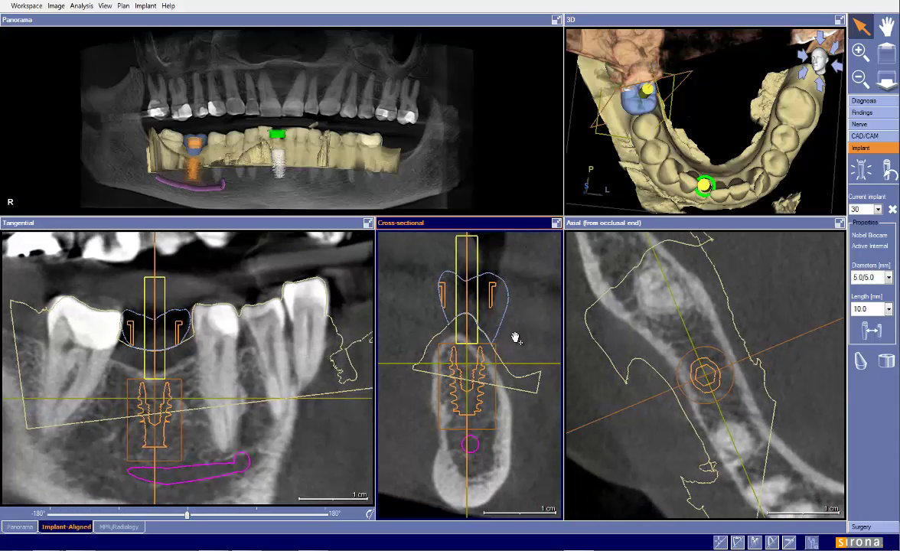
Shift implant 30 slightly deeper in the enlarged cross-section and correct its tilt to centre its axis through the crown.
click(556, 222)
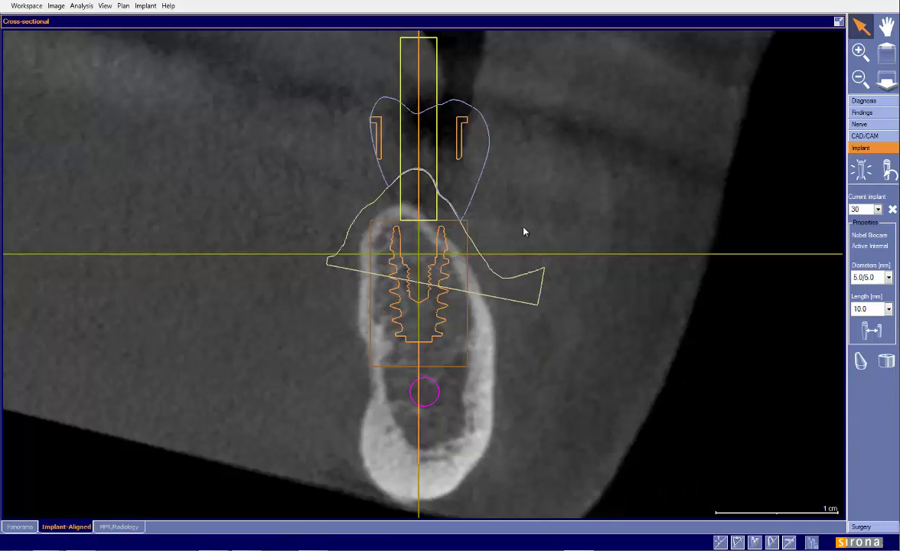
drag(427, 259, 423, 264)
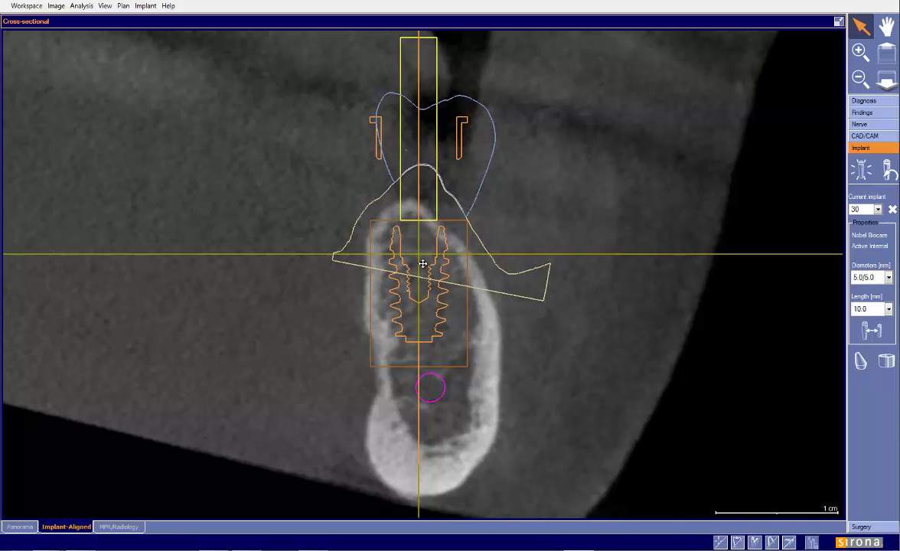
drag(420, 99, 431, 95)
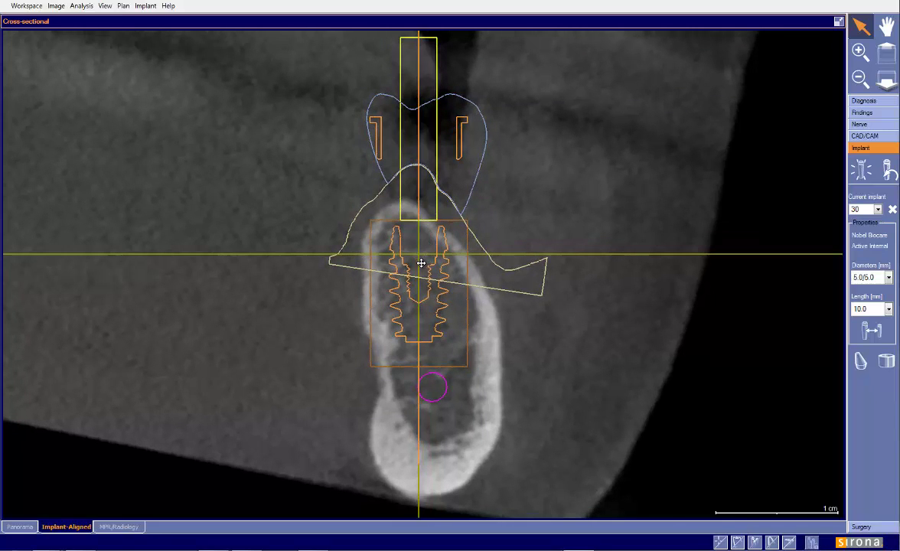
drag(421, 263, 419, 263)
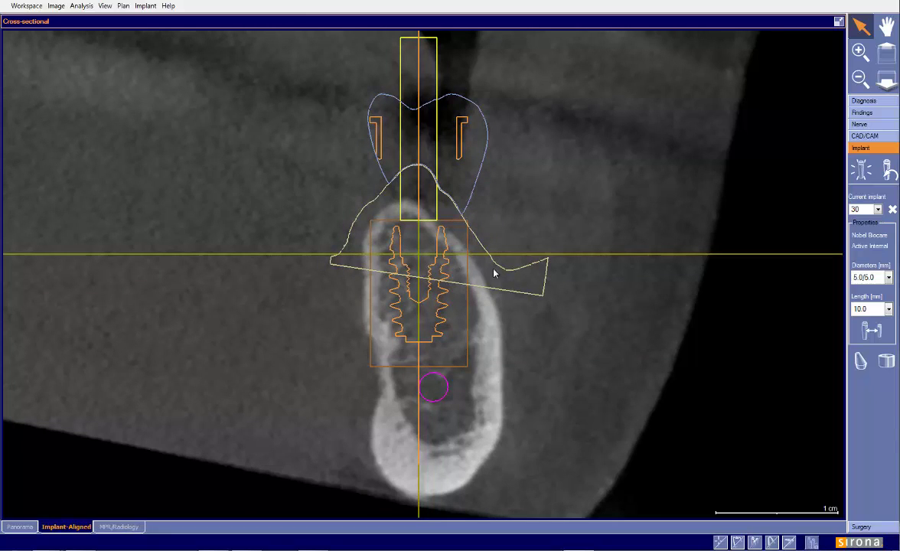
Try a length of 11.5 mm for implant 30, set it back to 10.0 mm, and return to the multi-view layout.
click(887, 308)
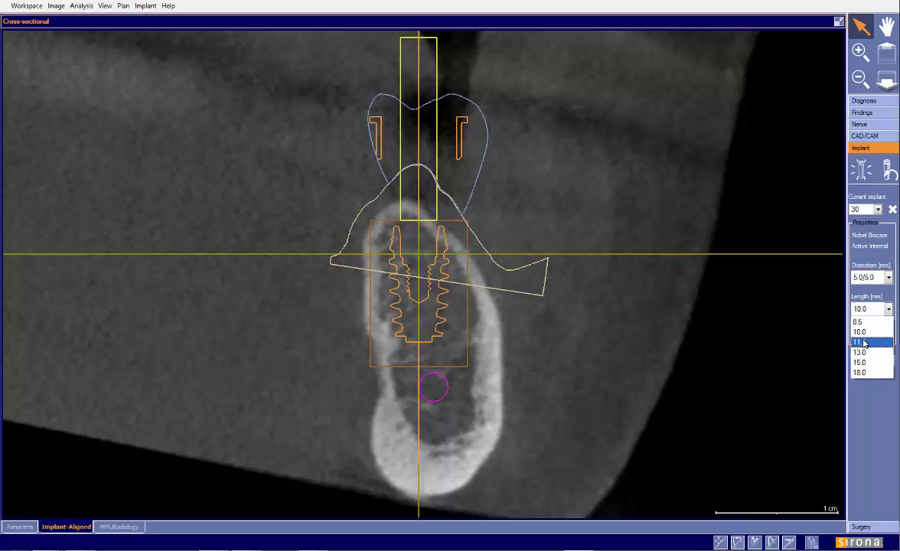
click(863, 342)
click(888, 308)
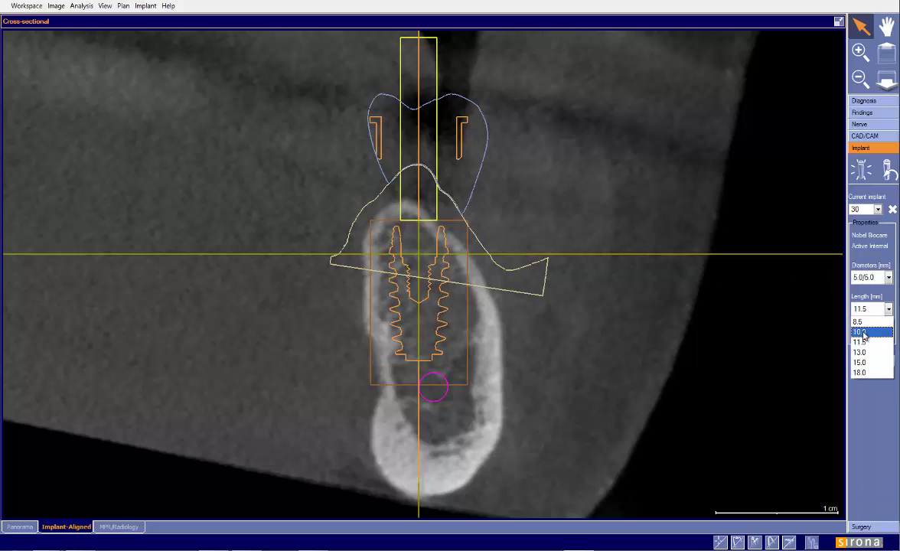
click(865, 327)
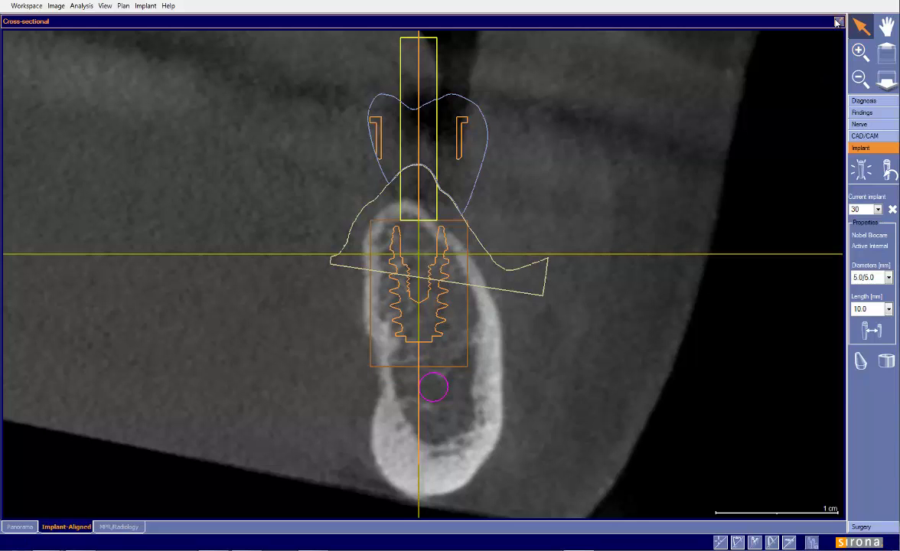
click(838, 22)
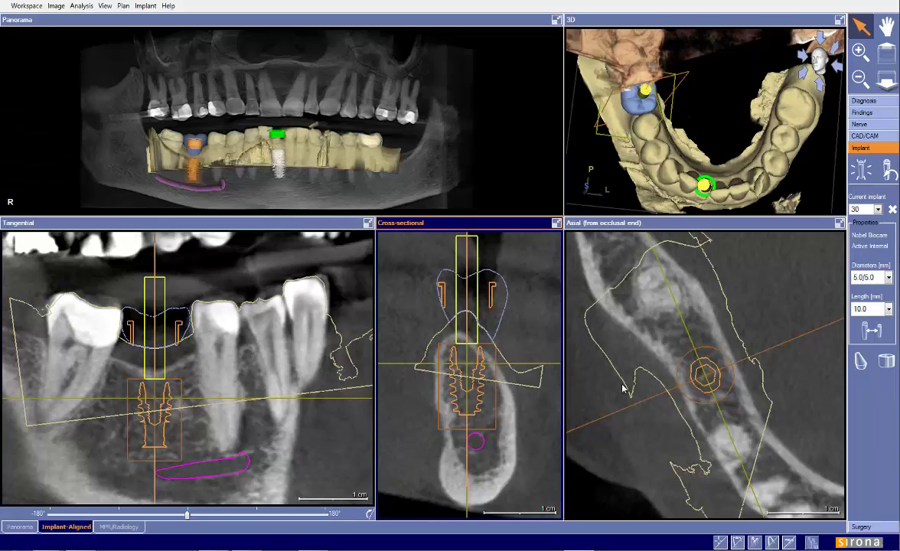
Examine the emergence profile on both sides between the crown and the shoulder of implant 30 in the enlarged tangential view.
click(368, 222)
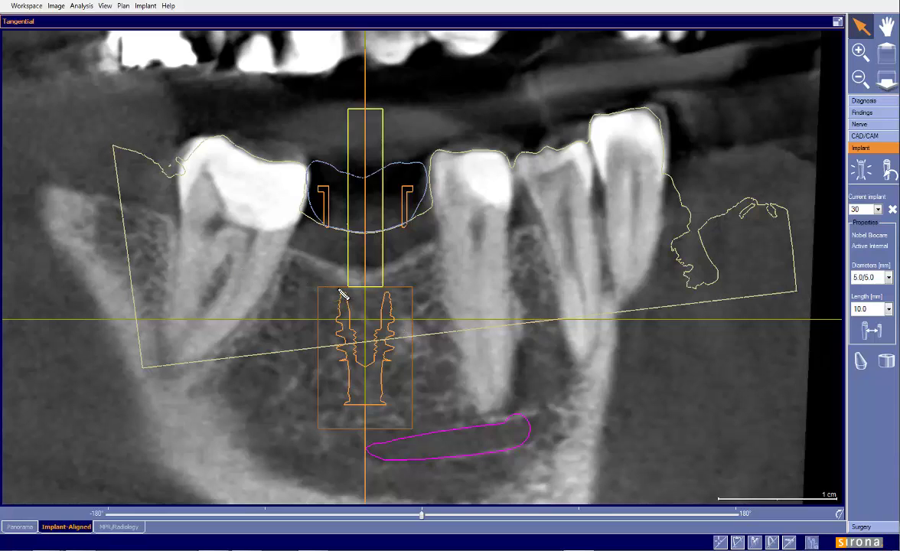
mouse_move(342, 294)
mouse_down()
mouse_move(322, 249)
mouse_move(312, 163)
mouse_move(362, 179)
mouse_move(420, 165)
mouse_move(426, 173)
mouse_move(421, 257)
mouse_move(396, 297)
mouse_up()
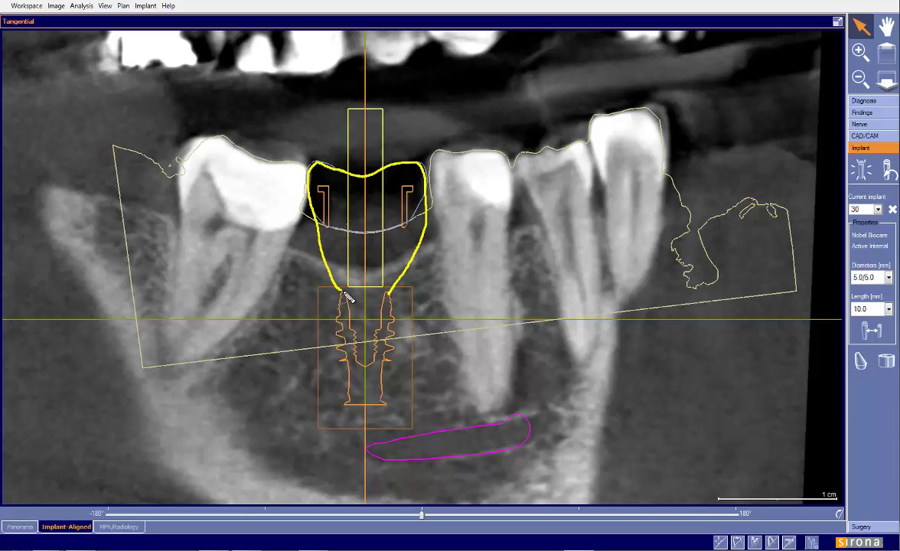
mouse_move(342, 270)
mouse_down()
mouse_move(314, 228)
mouse_move(309, 191)
mouse_up()
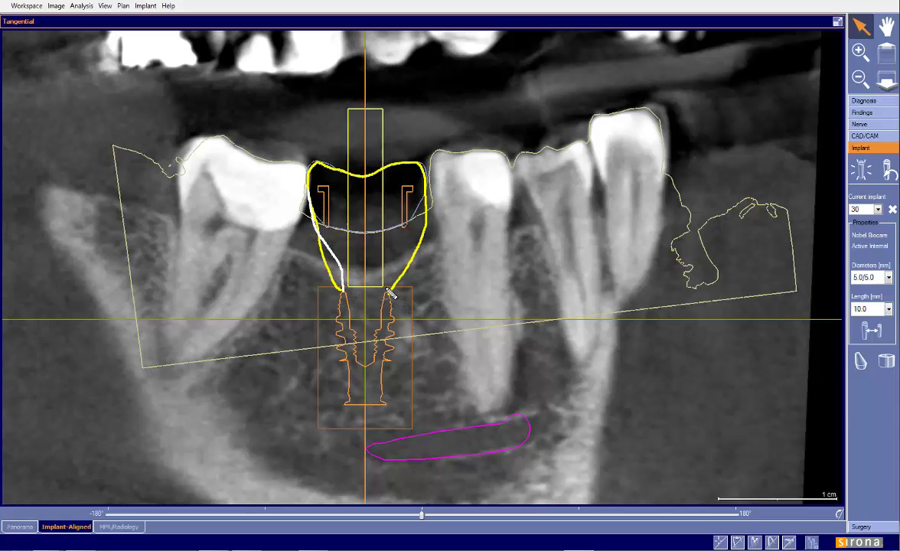
mouse_move(388, 295)
mouse_down()
mouse_move(388, 260)
mouse_move(420, 239)
mouse_move(426, 215)
mouse_up()
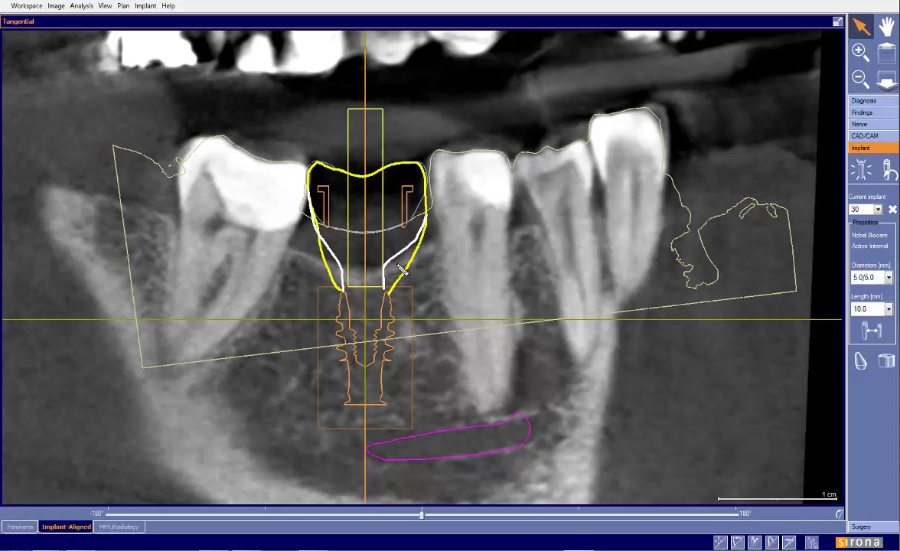
mouse_move(349, 271)
mouse_down()
mouse_move(362, 243)
mouse_move(309, 241)
mouse_move(319, 236)
mouse_up()
key(Escape)
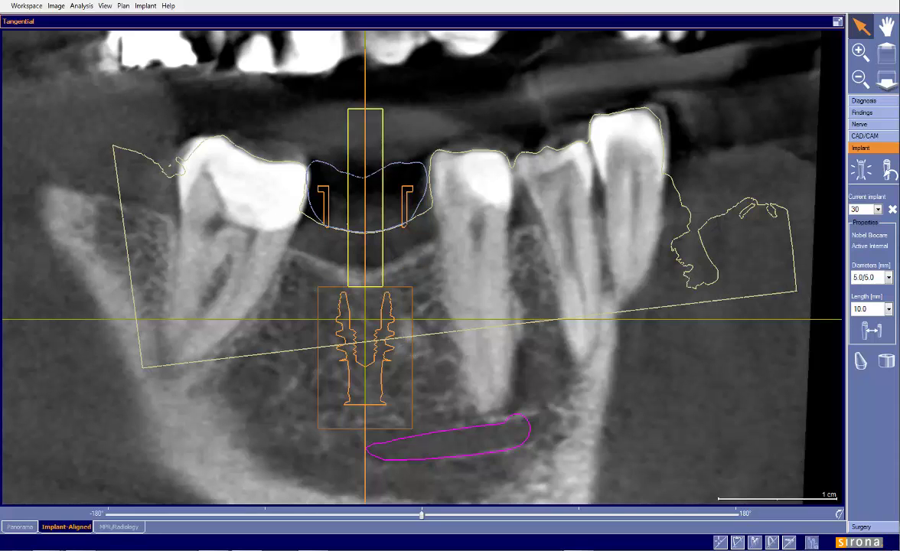
click(837, 22)
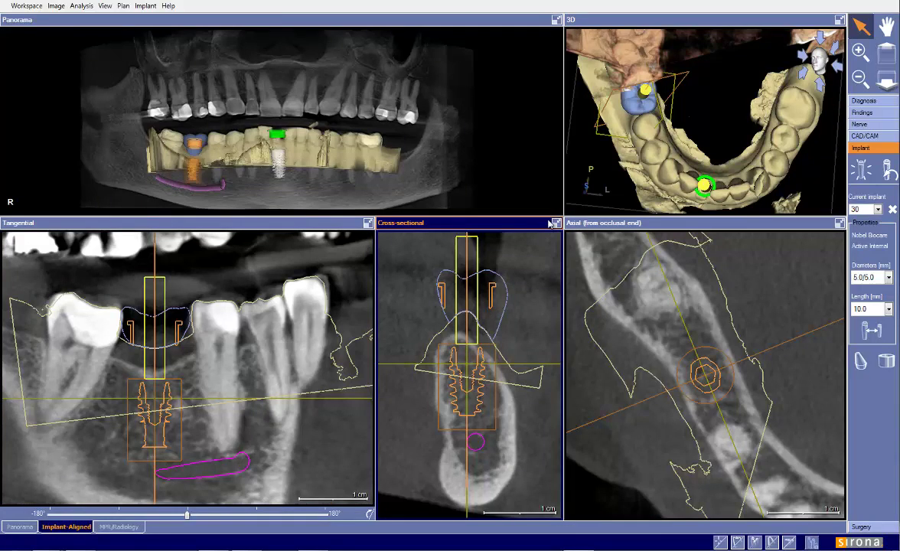
Raise implant 30 slightly toward the crown in the enlarged cross-section, and check its new depth in the tangential view.
click(556, 223)
drag(485, 310, 482, 354)
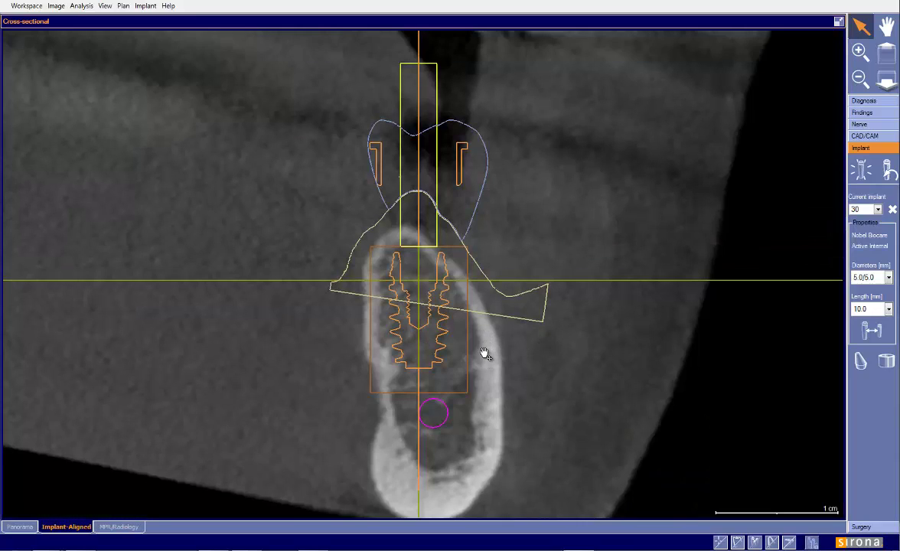
drag(413, 344, 412, 326)
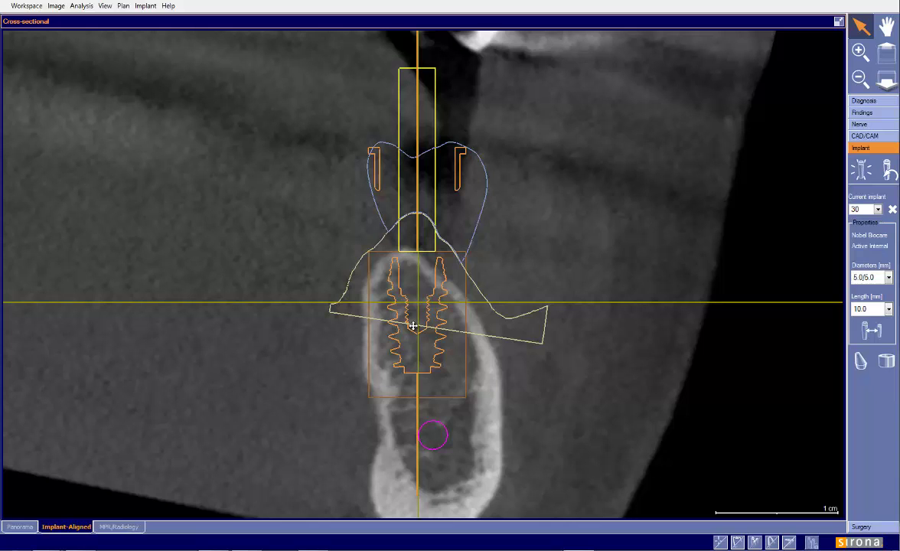
click(838, 21)
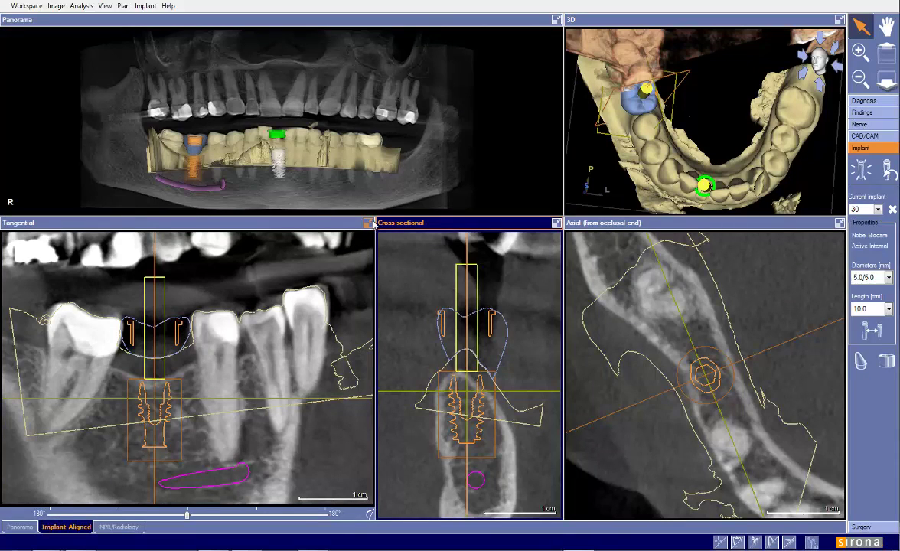
click(369, 222)
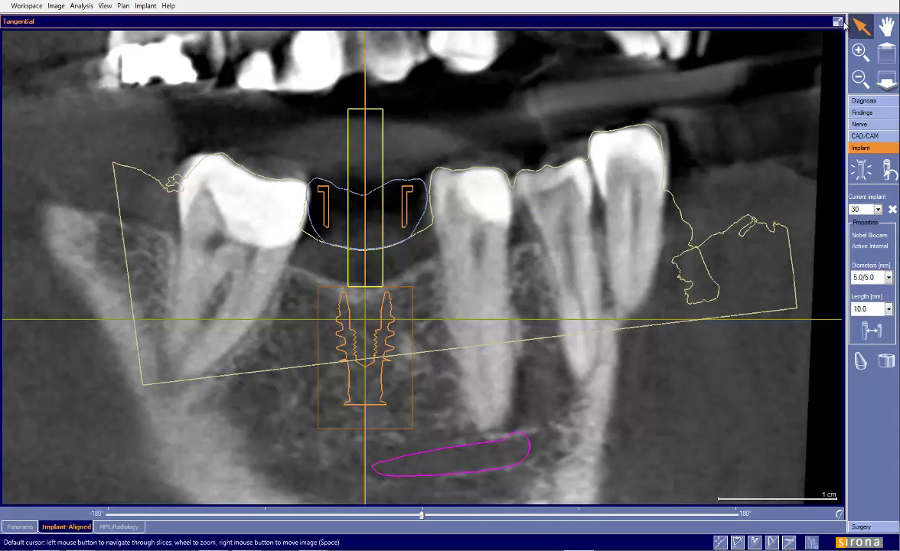
click(837, 22)
Hide the crown restoration R30 and show the implant 30 site from an oblique occlusal angle in an enlarged 3D view.
middle_drag(535, 344, 529, 336)
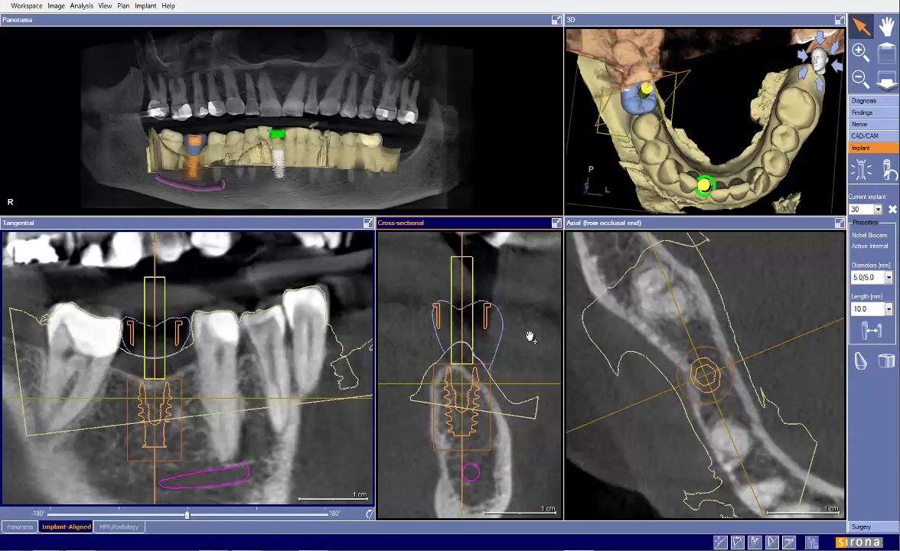
scroll(529, 336, down, 2)
scroll(529, 336, up, 3)
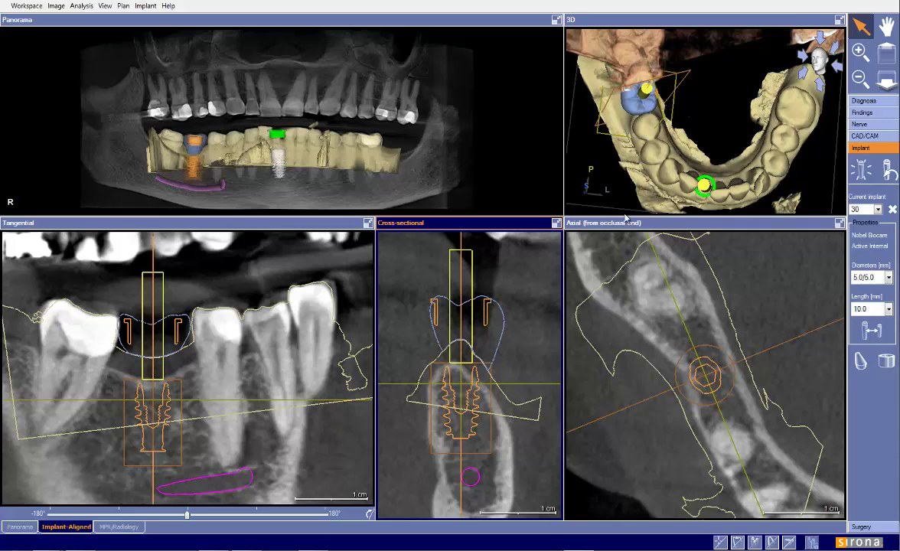
drag(637, 150, 684, 157)
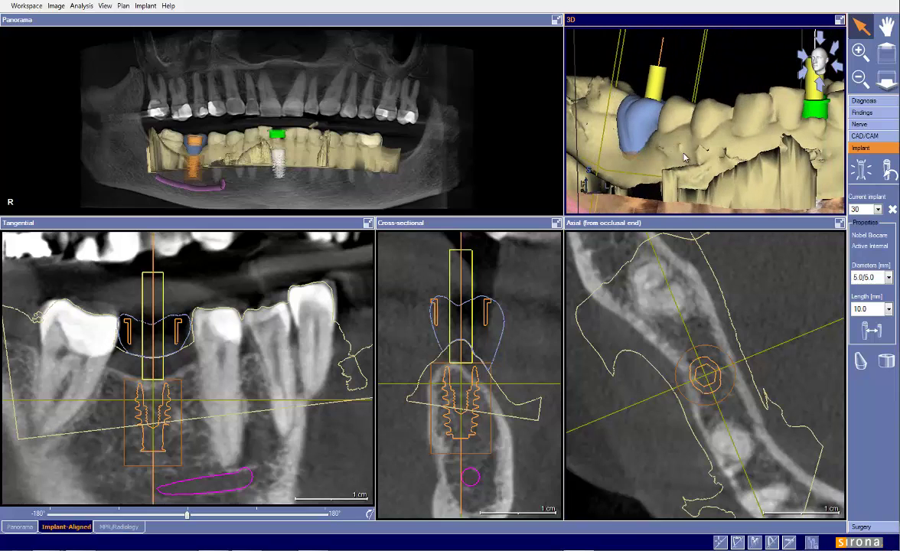
click(870, 136)
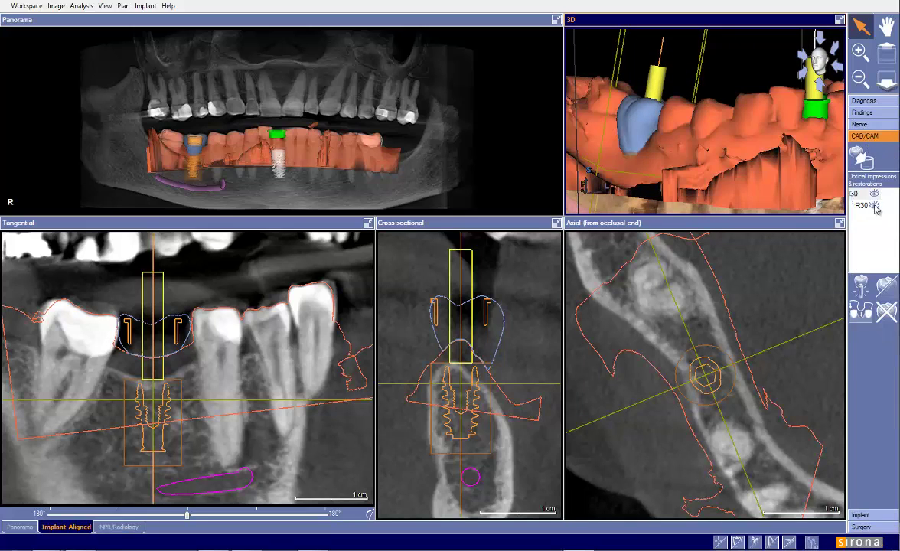
click(874, 206)
drag(658, 143, 685, 179)
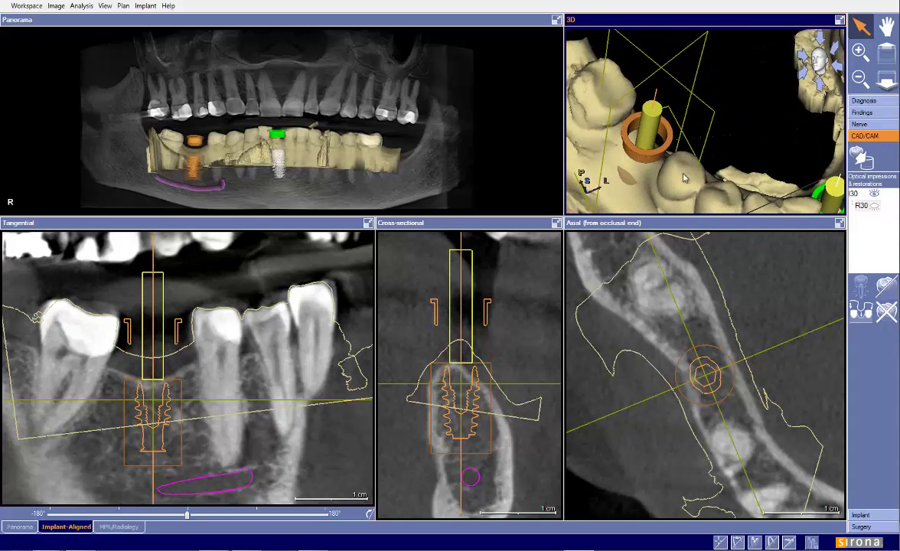
click(839, 20)
Examine the ridge contour and its concavity around the implant 30 site on the 3D model, and return to the multi-view layout.
drag(305, 454, 323, 452)
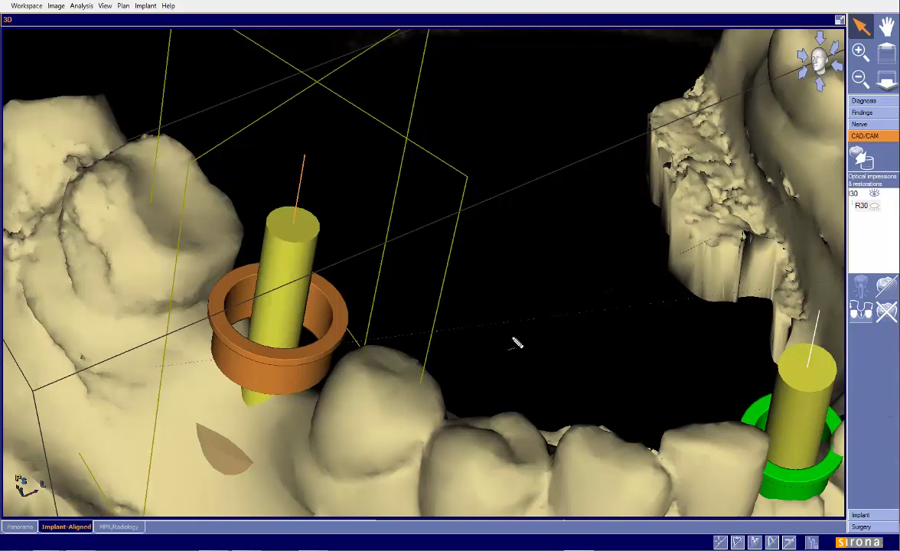
mouse_move(300, 501)
mouse_down()
mouse_move(248, 387)
mouse_move(230, 374)
mouse_move(155, 379)
mouse_move(92, 364)
mouse_move(36, 315)
mouse_up()
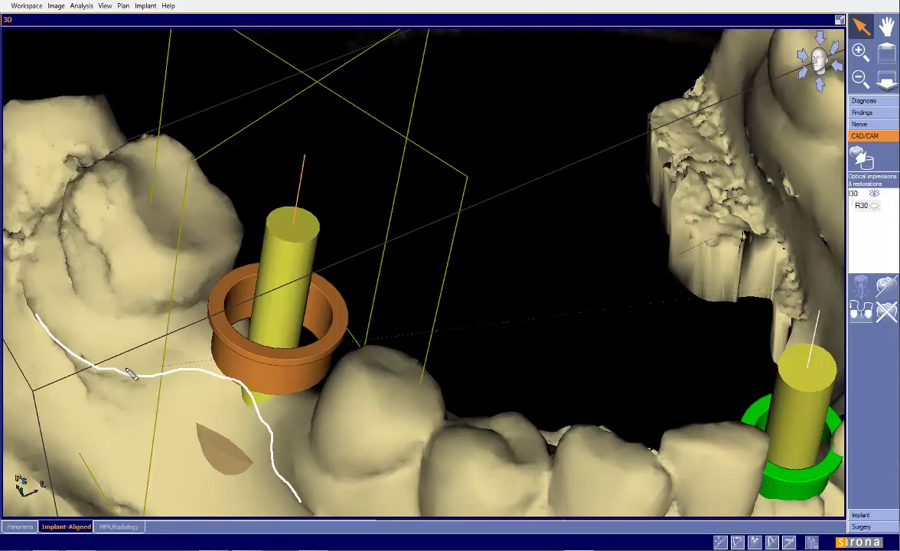
drag(235, 389, 313, 512)
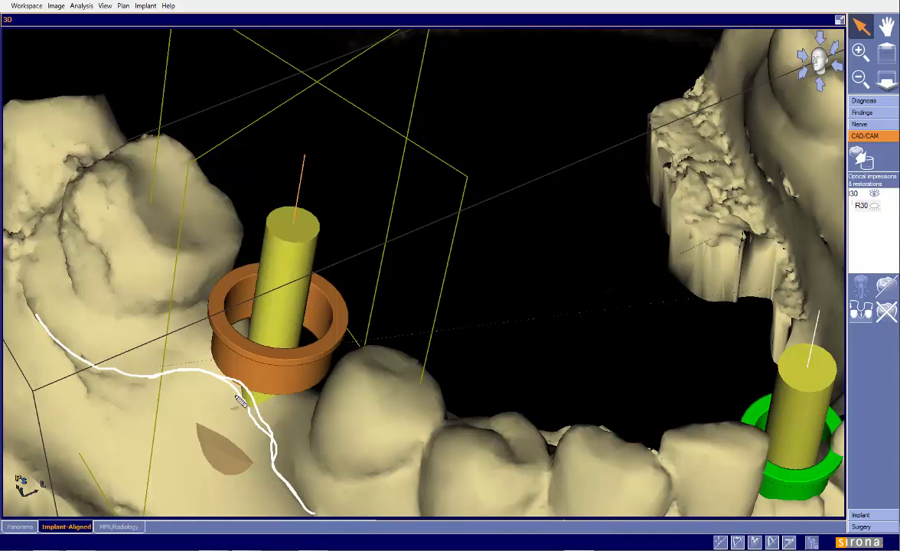
mouse_move(230, 383)
mouse_down()
mouse_move(191, 428)
mouse_move(200, 459)
mouse_up()
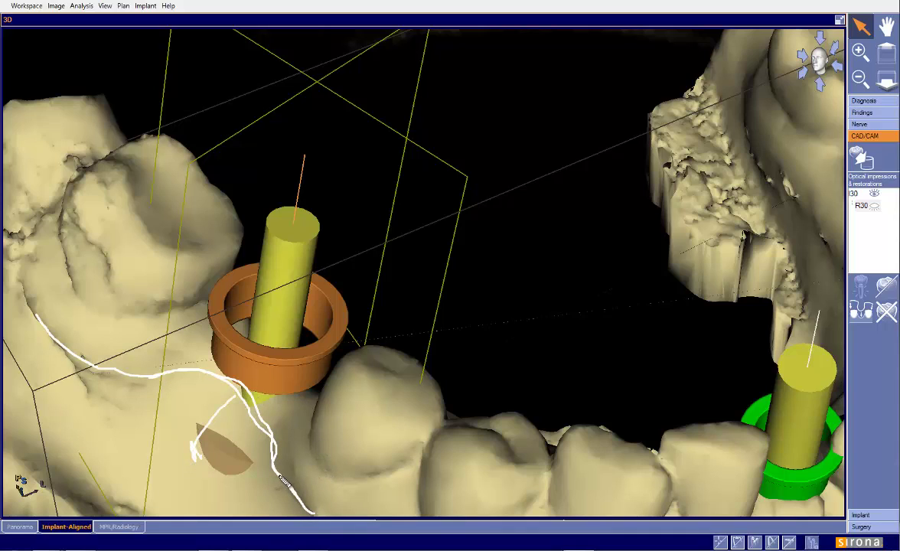
drag(274, 469, 190, 410)
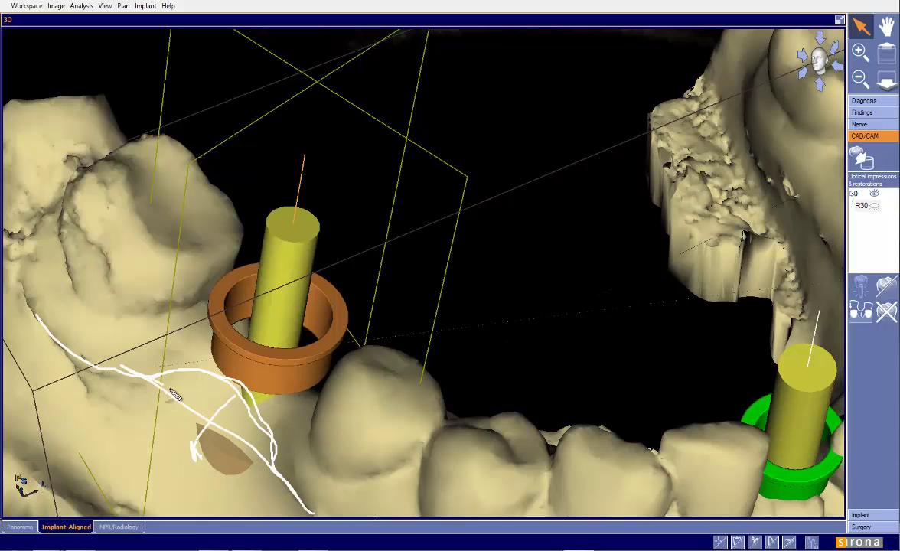
mouse_move(119, 365)
mouse_down()
mouse_move(197, 382)
mouse_move(289, 482)
mouse_up()
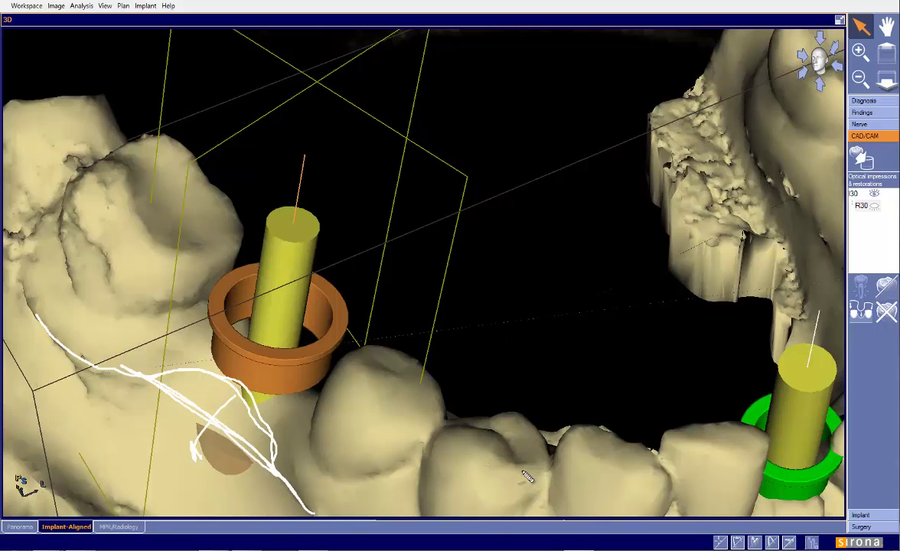
key(Escape)
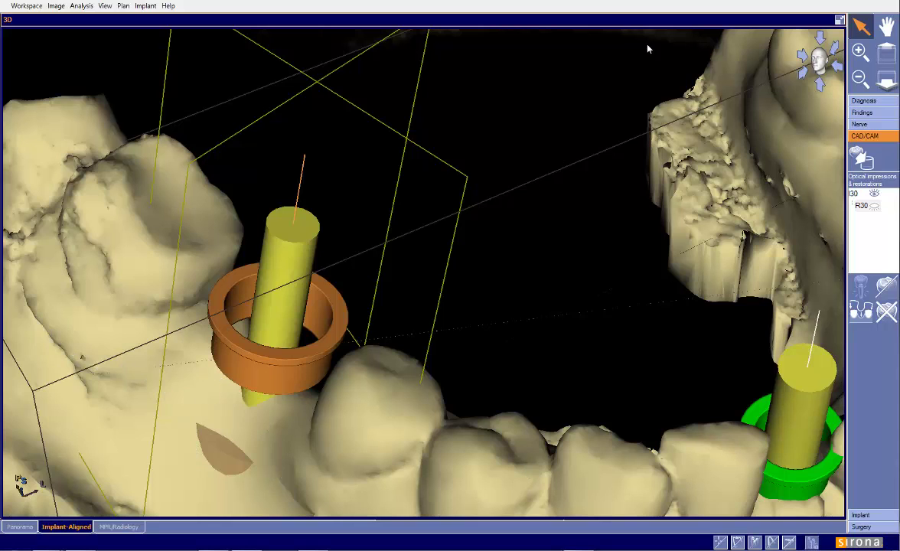
click(839, 21)
Show the crown restoration R30 again, return to the planning settings of implant 30, and check it in the cross-sectional and tangential slices.
click(524, 384)
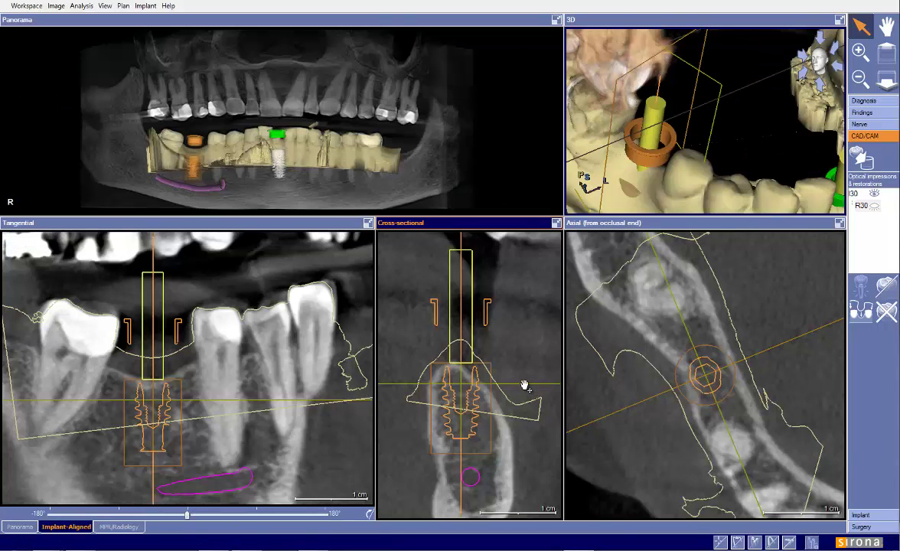
scroll(525, 389, up, 3)
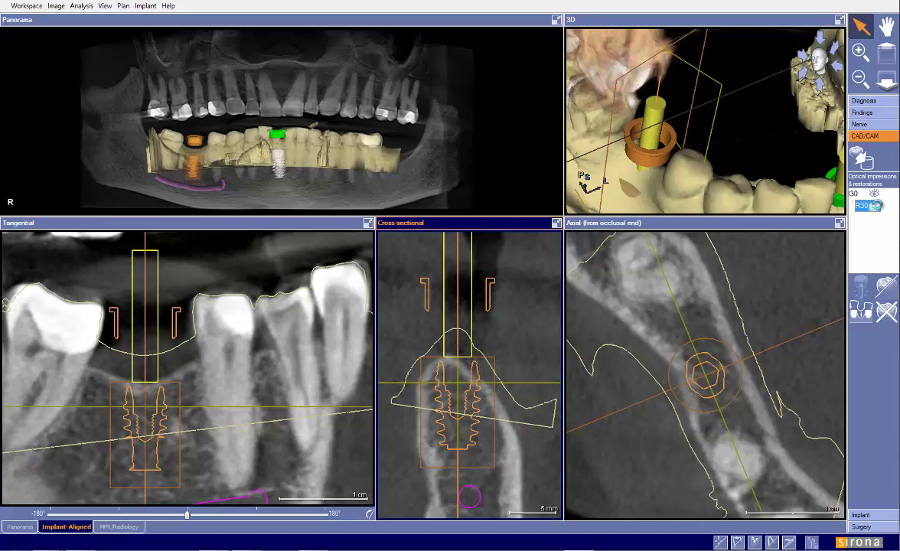
click(861, 205)
click(881, 515)
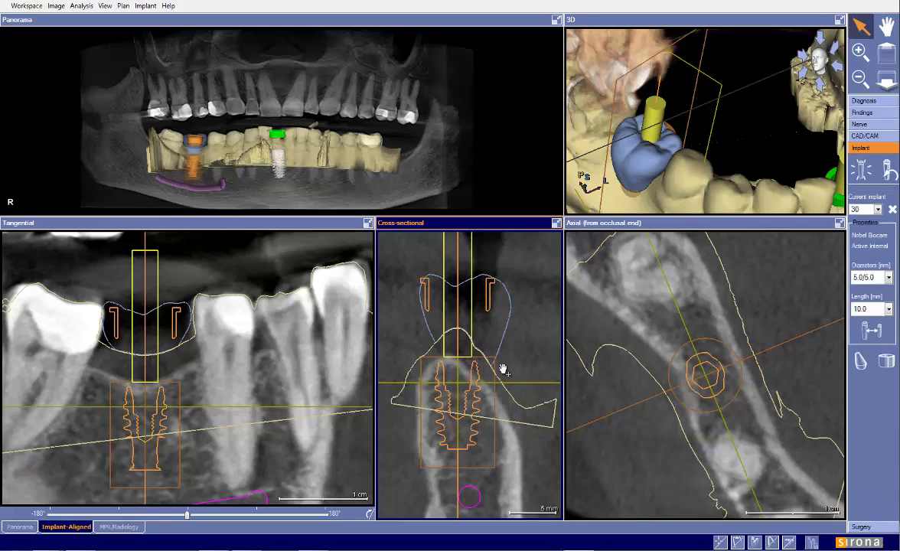
scroll(496, 363, down, 3)
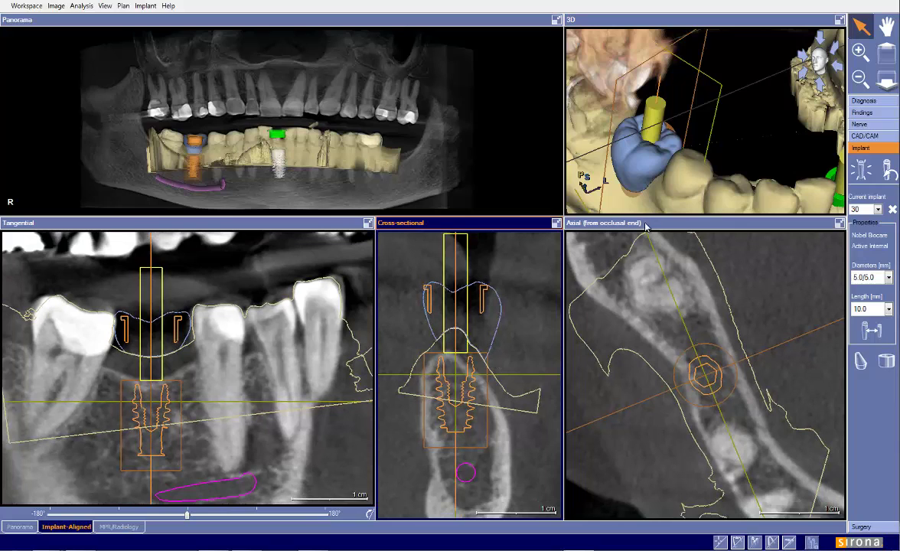
click(206, 345)
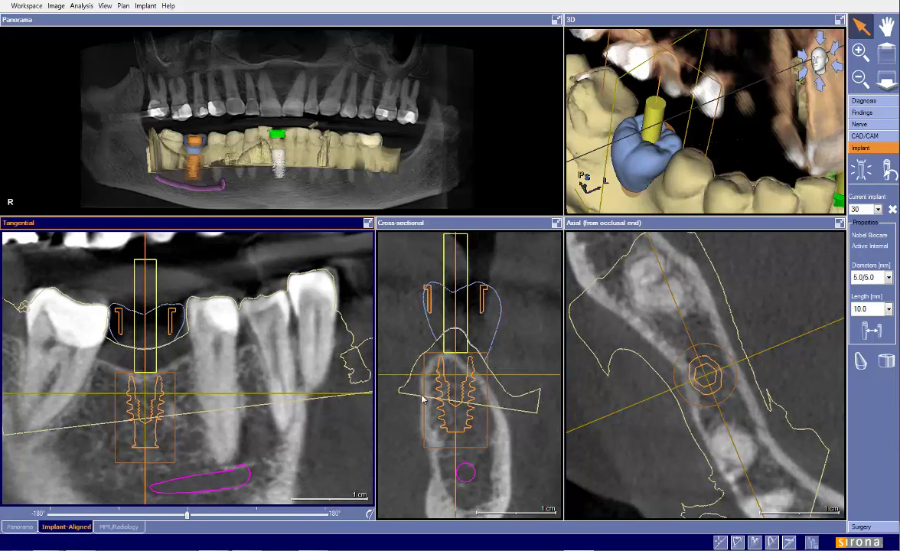
Shift implant 30 slightly sideways within the ridge in the cross-section and fine-tune its tilt, checking the crown from an occlusal 3D angle.
drag(455, 395, 458, 395)
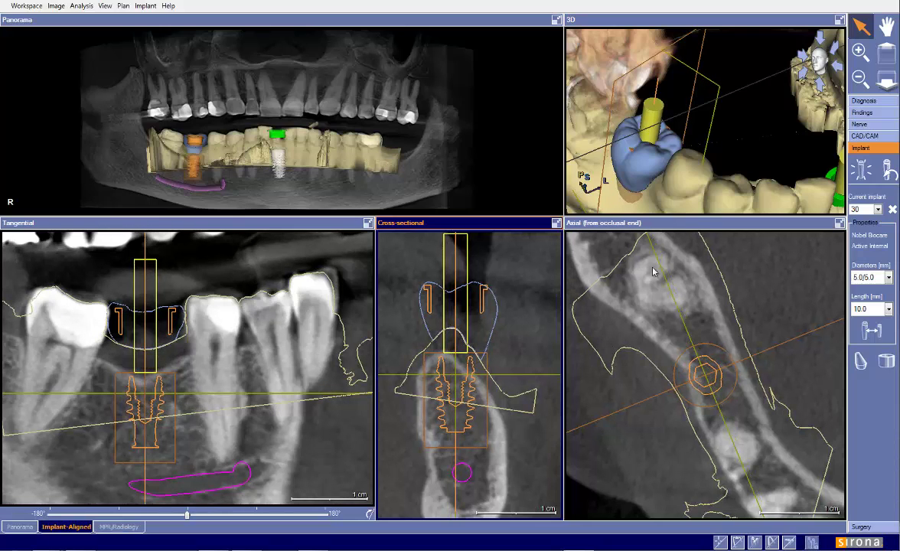
drag(665, 198, 654, 163)
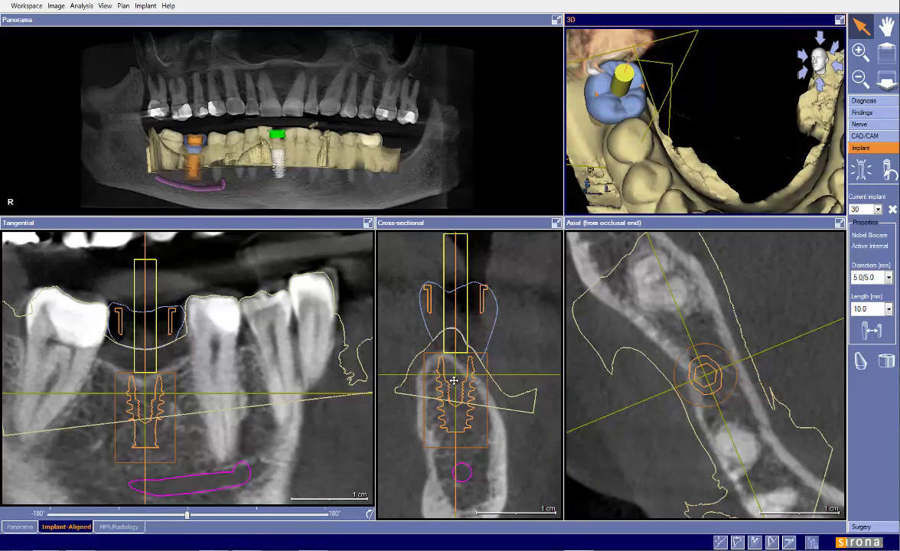
key(ctrl+z)
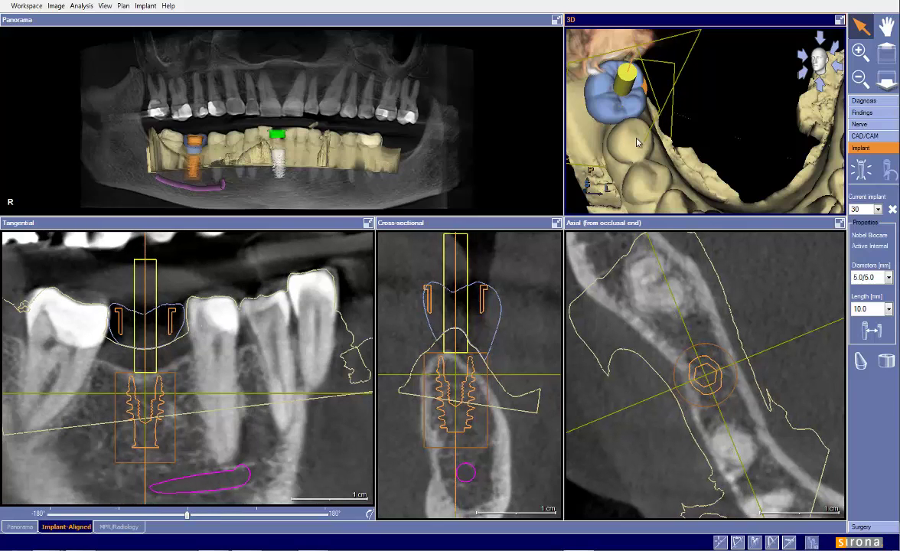
drag(446, 402, 470, 402)
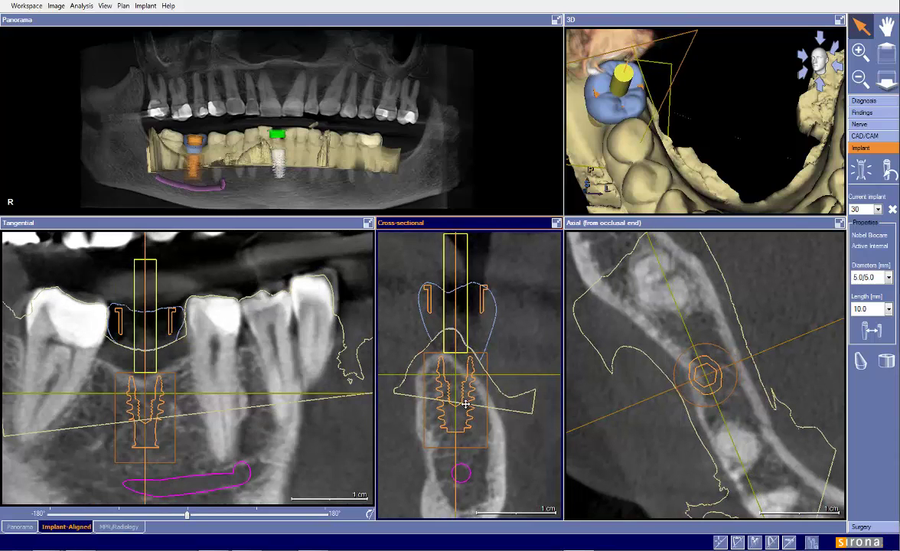
drag(457, 475, 459, 478)
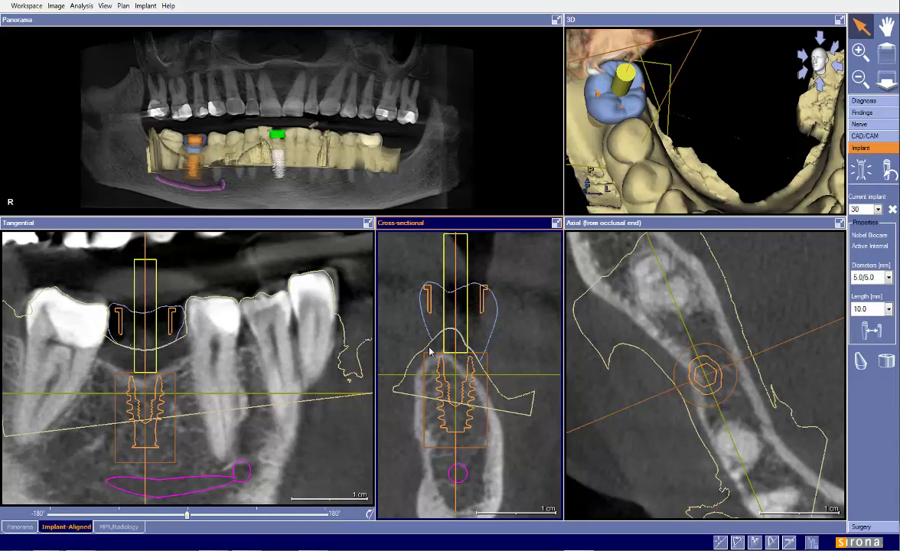
Adjust the mesiodistal tilt of implant 30 in an enlarged tangential view, judging it against the occlusal line of the neighbouring teeth.
drag(212, 372, 201, 349)
scroll(221, 364, down, 5)
drag(262, 362, 260, 380)
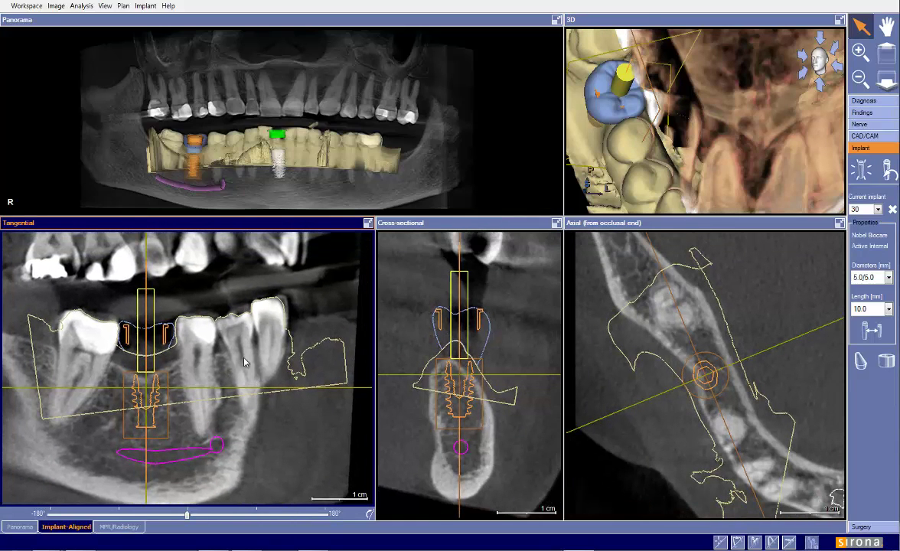
drag(148, 456, 150, 458)
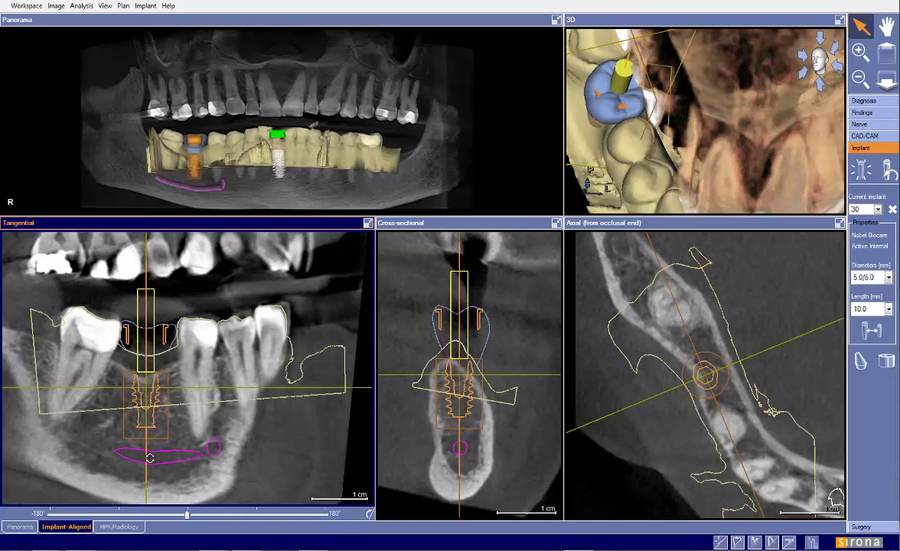
click(368, 222)
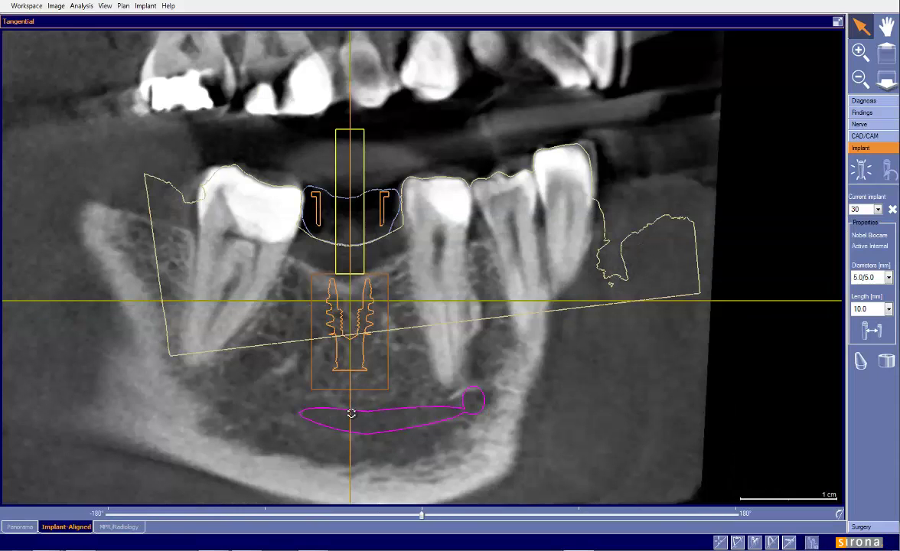
drag(349, 411, 359, 421)
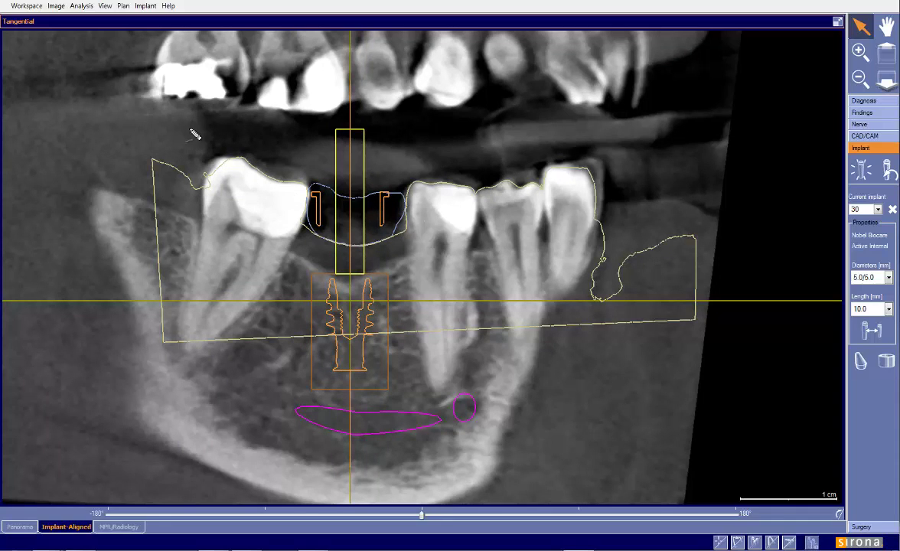
mouse_move(180, 131)
mouse_down()
mouse_move(234, 163)
mouse_move(408, 178)
mouse_move(613, 162)
mouse_up()
Move implant 30 slightly toward the premolar in the tangential view, and check it in crown-level axial slices and a side 3D view.
drag(348, 316, 355, 317)
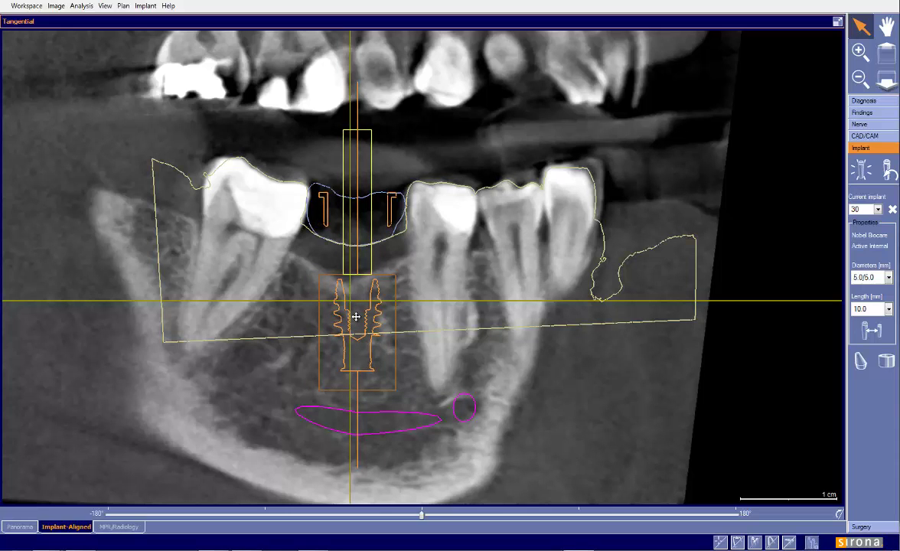
click(837, 21)
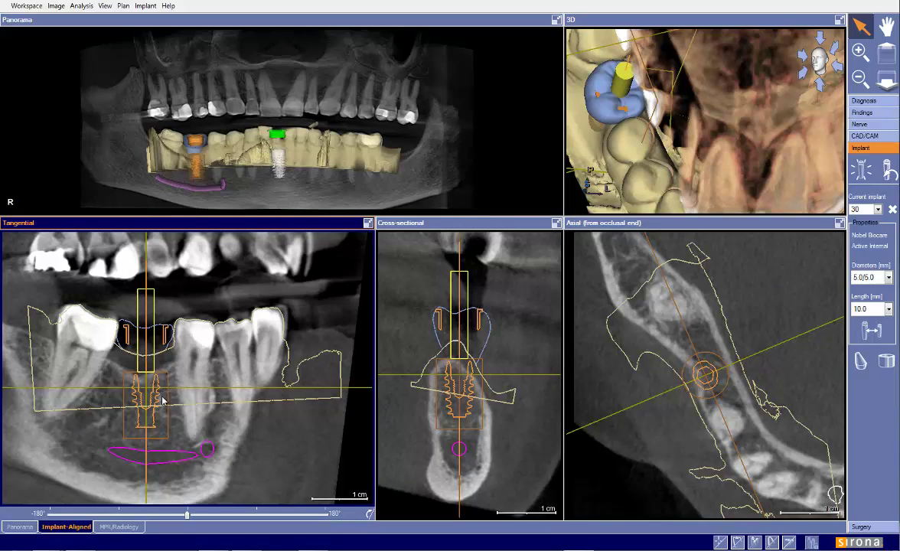
drag(577, 392, 589, 347)
scroll(589, 348, up, 3)
scroll(589, 345, down, 2)
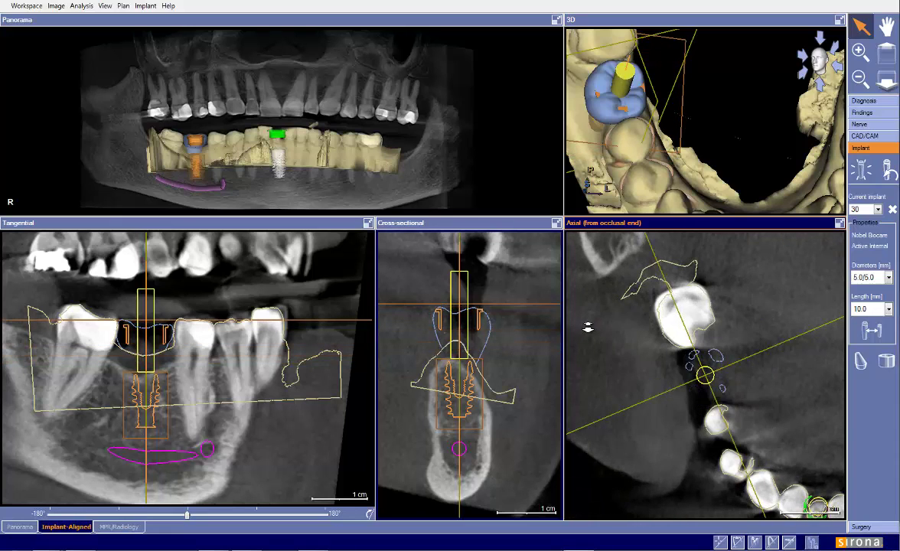
scroll(588, 341, up, 2)
drag(643, 169, 781, 65)
scroll(275, 352, down, 3)
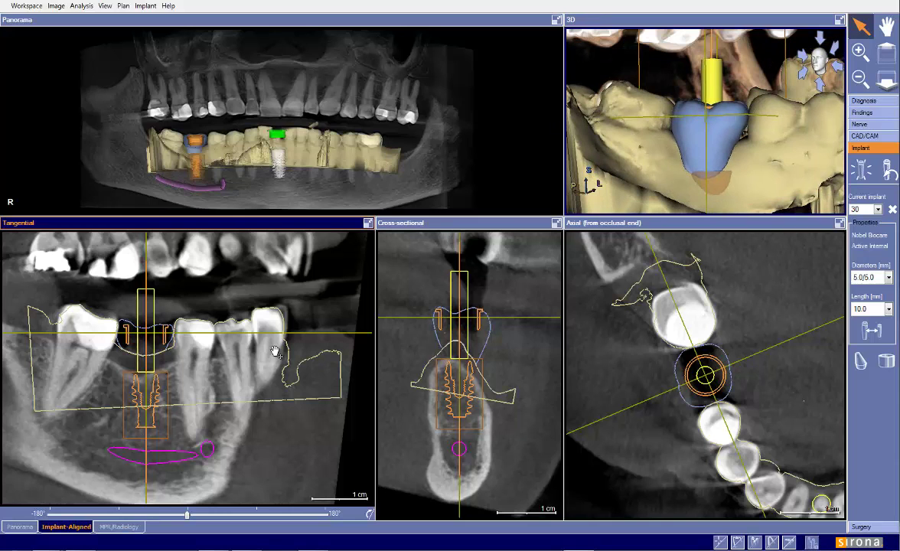
Fine-tune the mesiodistal position and tilt of implant 30 in a magnified tangential view so it centres under the crown.
ctrl+scroll(273, 356, up, 4)
middle_drag(264, 357, 291, 376)
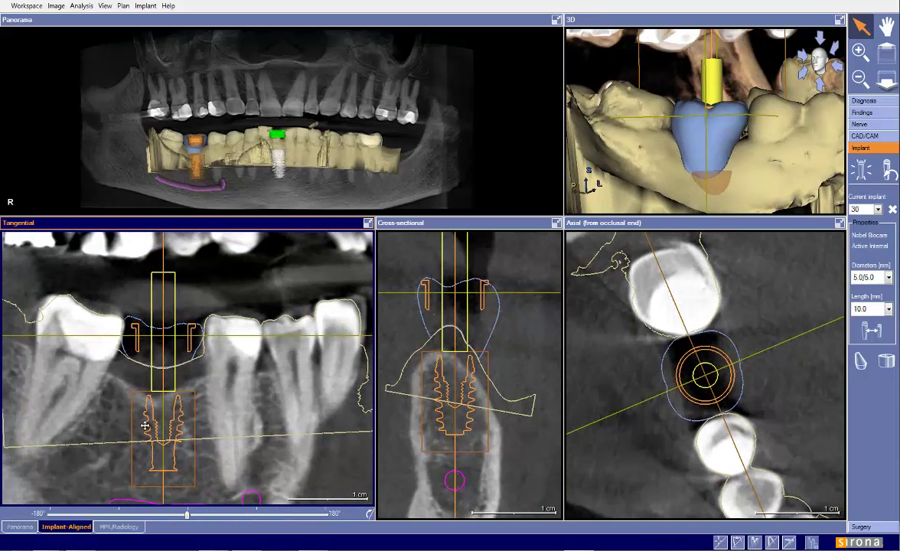
drag(158, 431, 156, 429)
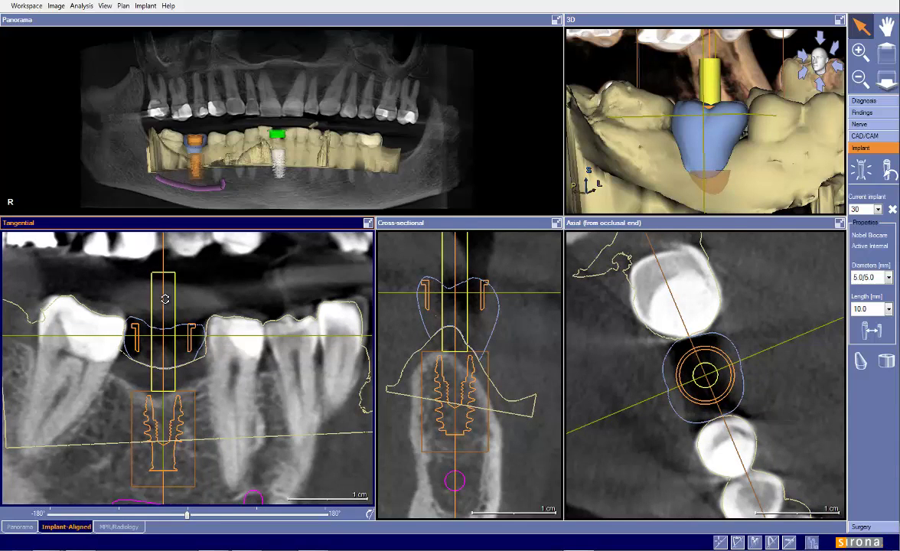
drag(162, 300, 167, 299)
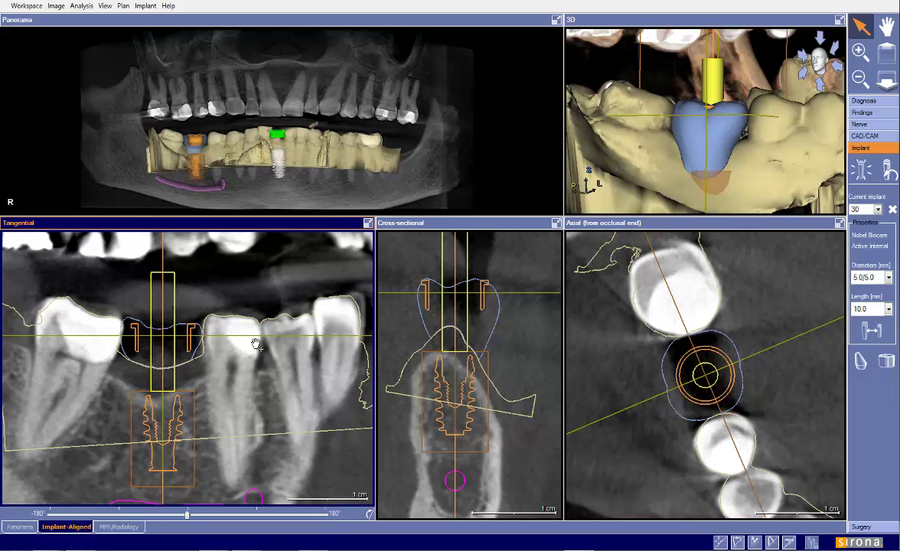
Set the length of implant 30 to 11.5 mm, checking its distance to the nerve canal in the cross-sectional and tangential slices.
middle_drag(255, 356, 256, 343)
scroll(256, 344, down, 1)
scroll(256, 344, down, 5)
scroll(486, 405, up, 5)
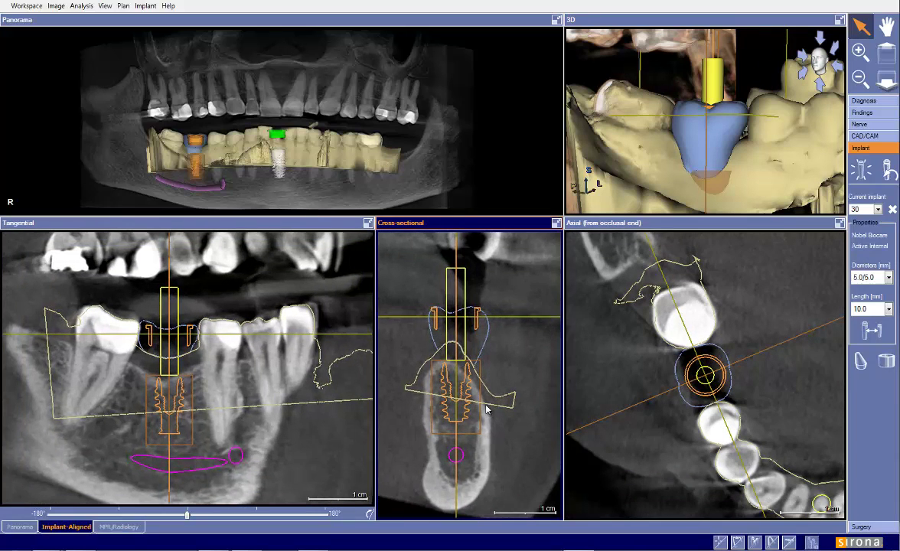
scroll(482, 412, down, 2)
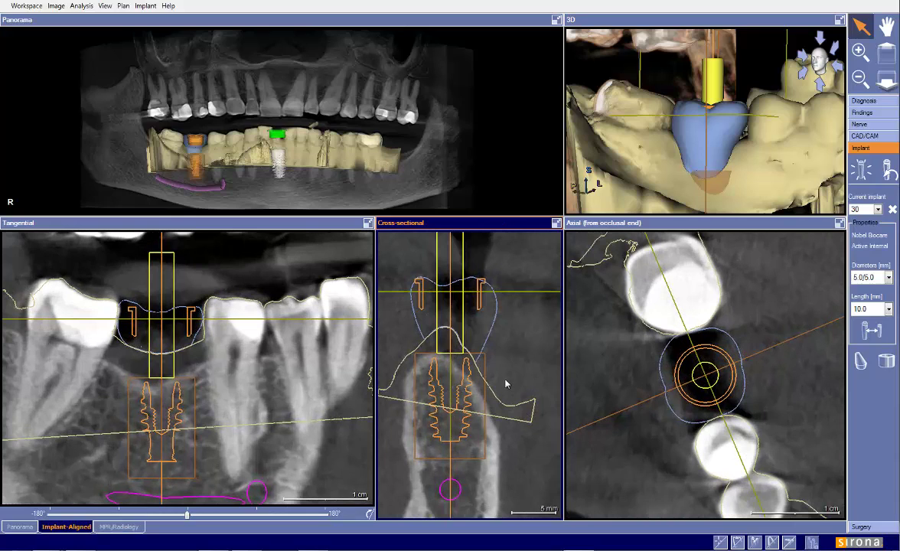
scroll(506, 384, up, 3)
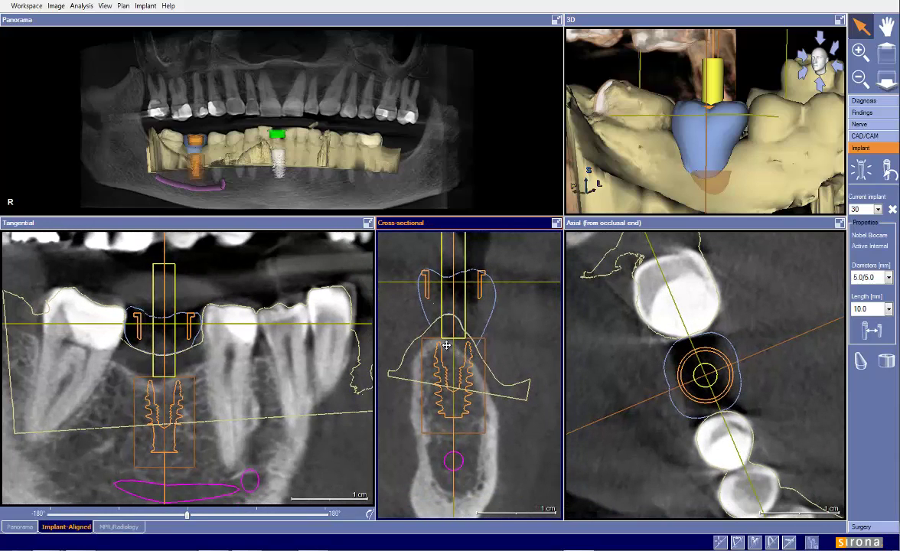
click(887, 308)
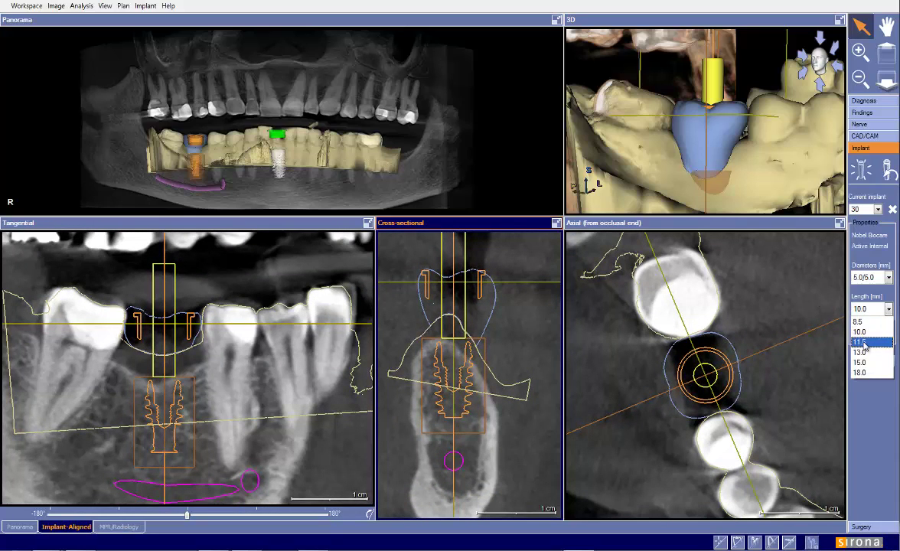
click(864, 340)
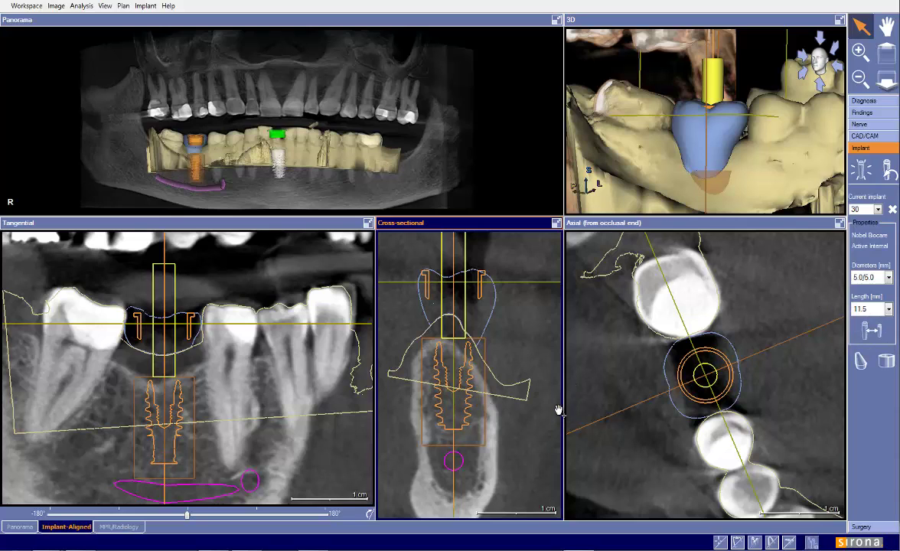
middle_drag(561, 416, 558, 407)
scroll(558, 407, down, 1)
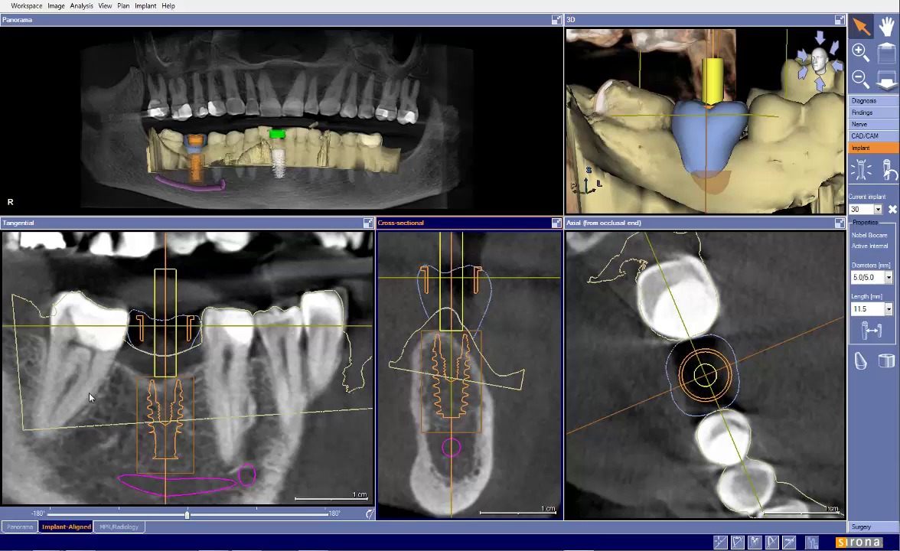
Switch the current implant to 25 and show its site from the front in the 3D view.
click(860, 209)
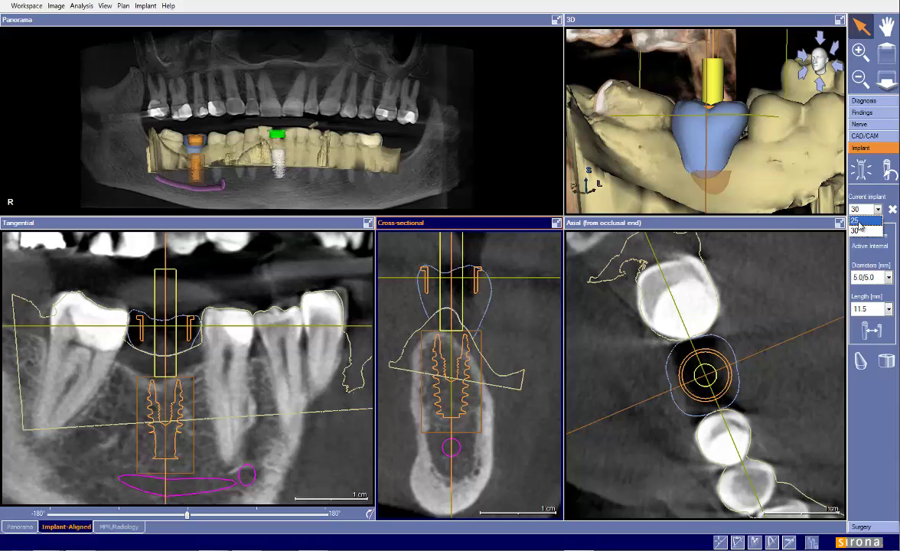
click(861, 228)
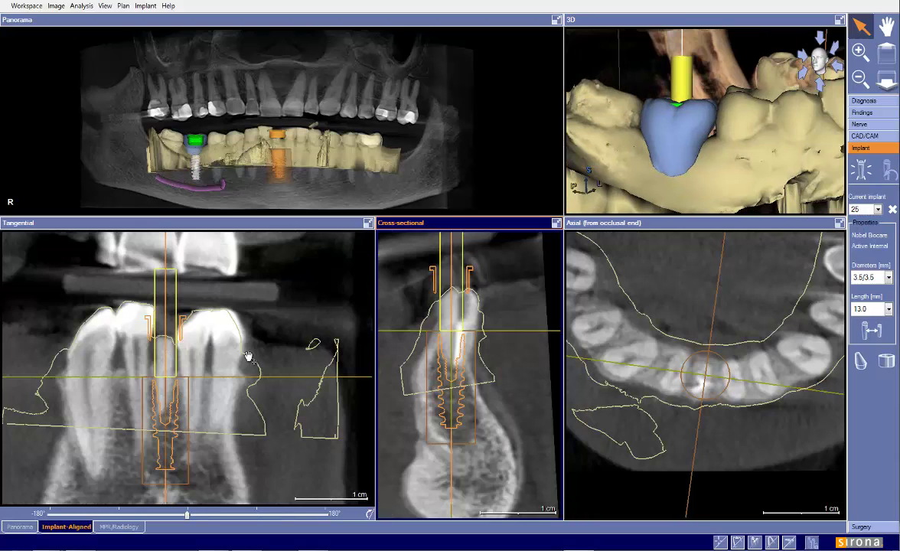
click(244, 355)
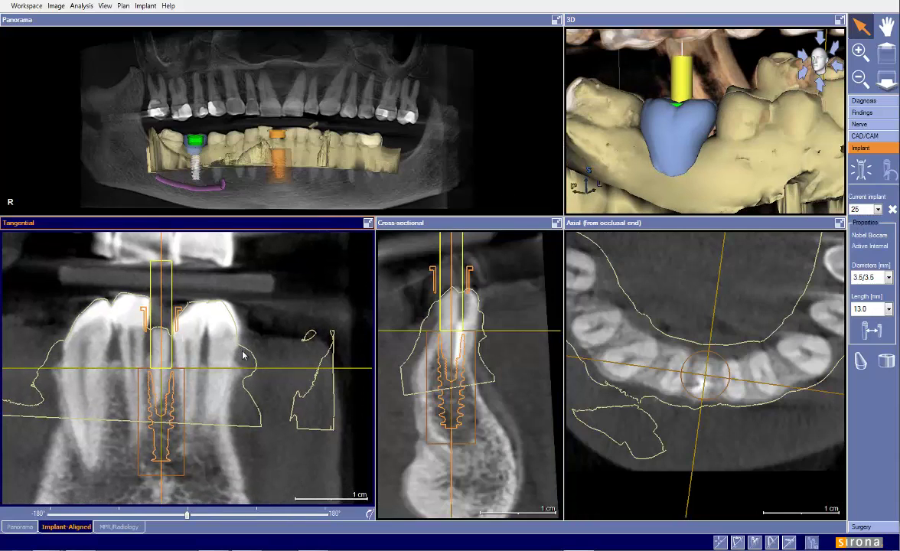
scroll(243, 355, down, 1)
drag(752, 192, 719, 178)
click(510, 302)
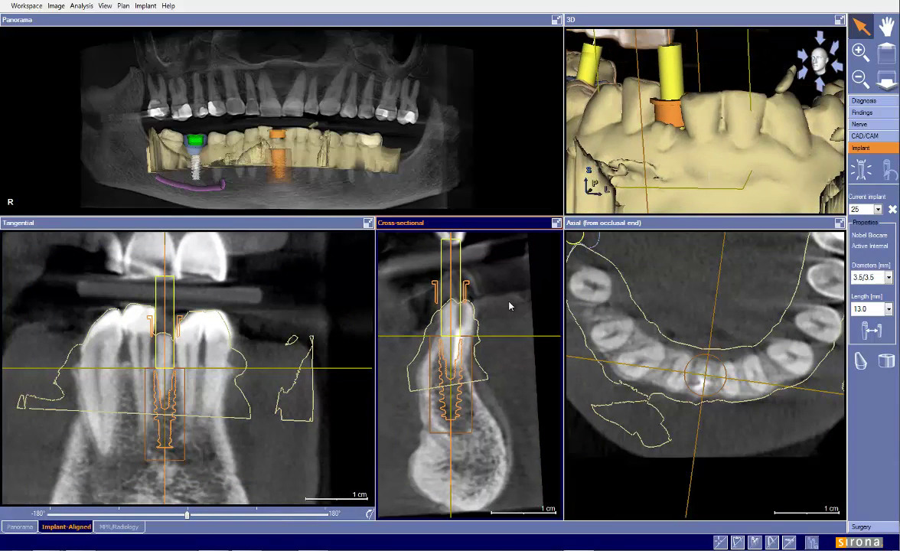
Examine implant 25 relative to the neighbouring roots and surrounding bone in magnified tangential and cross-sectional slices.
scroll(511, 302, up, 2)
click(196, 343)
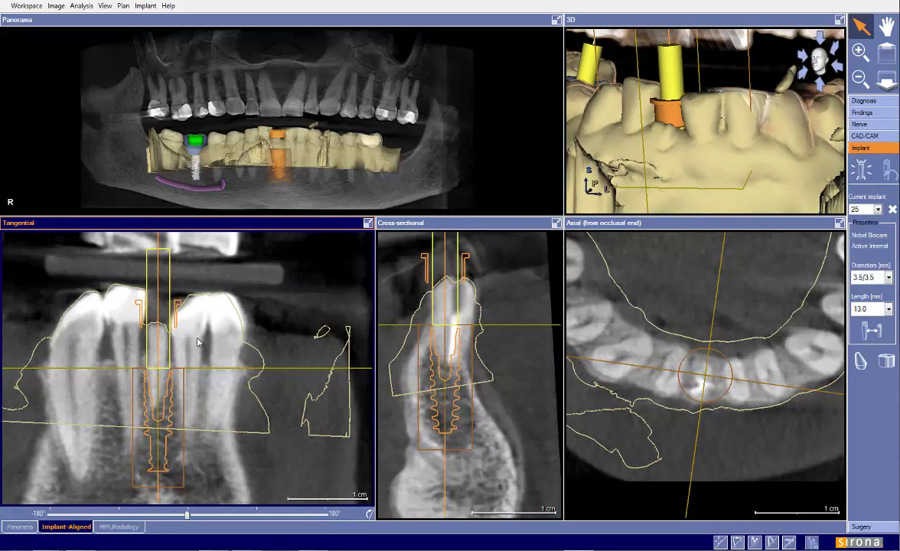
scroll(205, 325, up, 4)
scroll(216, 304, down, 1)
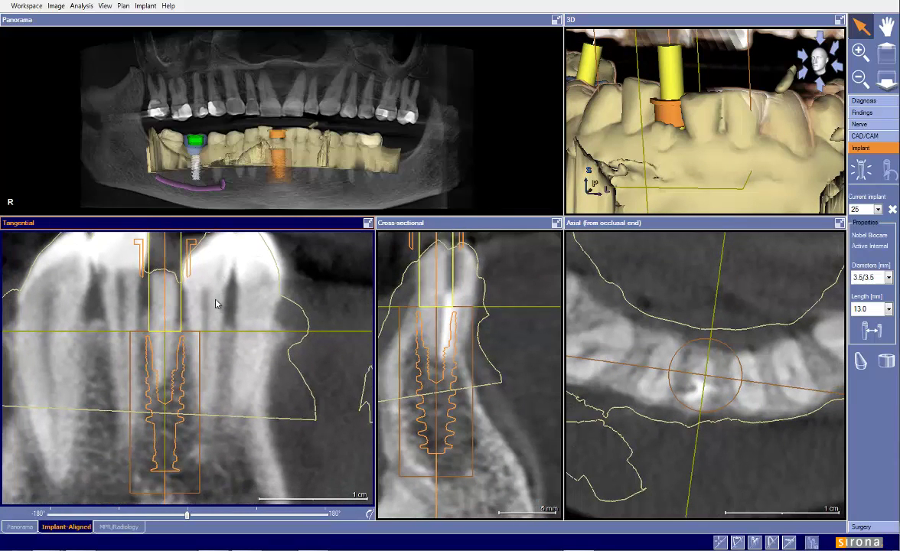
scroll(215, 304, up, 1)
middle_drag(216, 304, 218, 281)
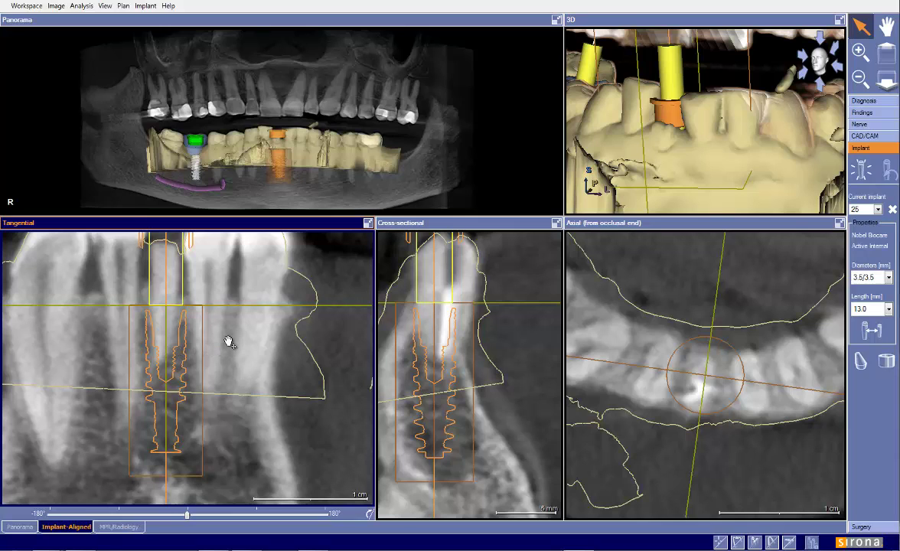
scroll(228, 347, down, 1)
scroll(227, 347, down, 3)
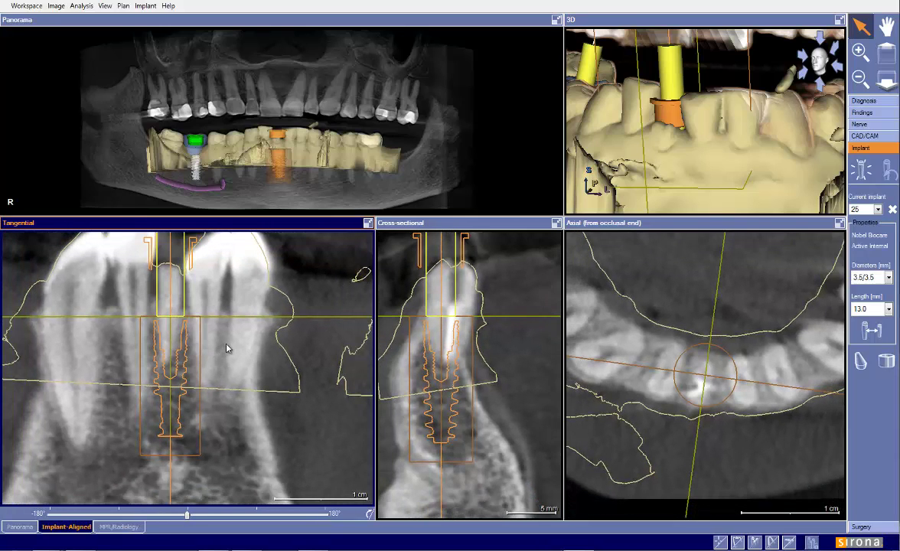
scroll(212, 342, down, 1)
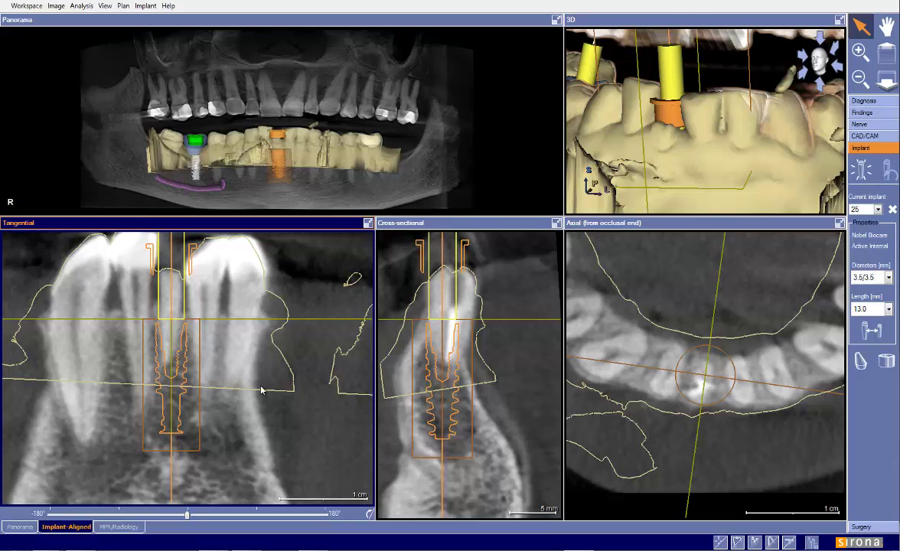
drag(264, 391, 261, 410)
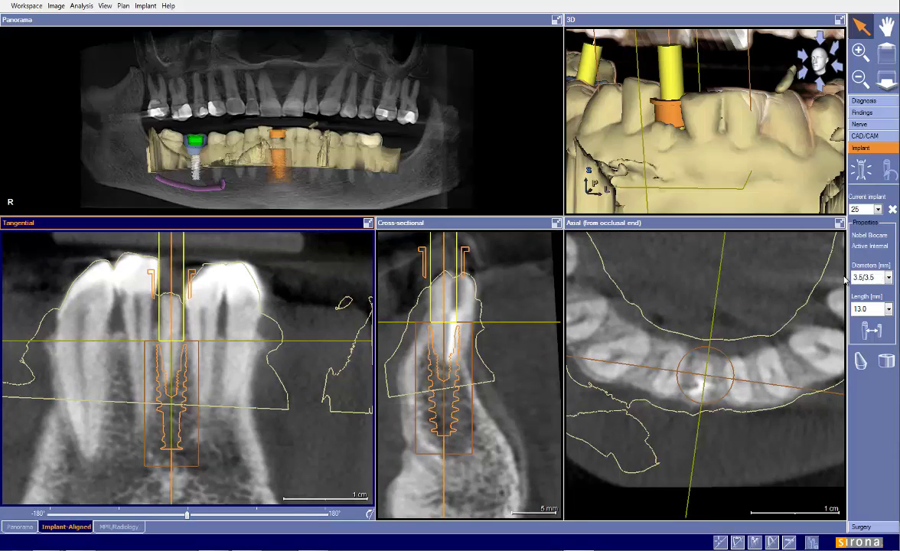
Try the 3.0/3.0 mm diameter on implant 25 between the neighbouring roots, and set it back to 3.5/3.5 mm.
click(858, 277)
click(856, 289)
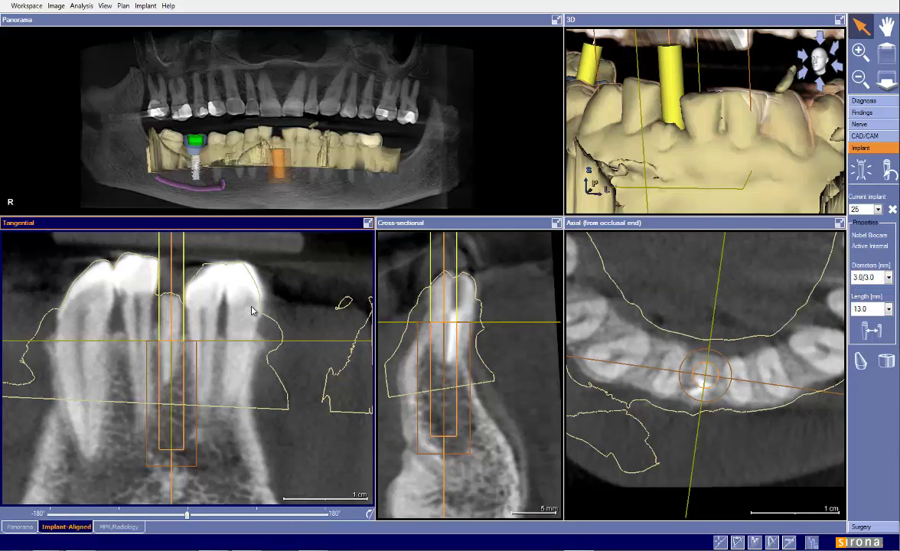
drag(252, 310, 263, 343)
scroll(219, 330, up, 2)
click(886, 278)
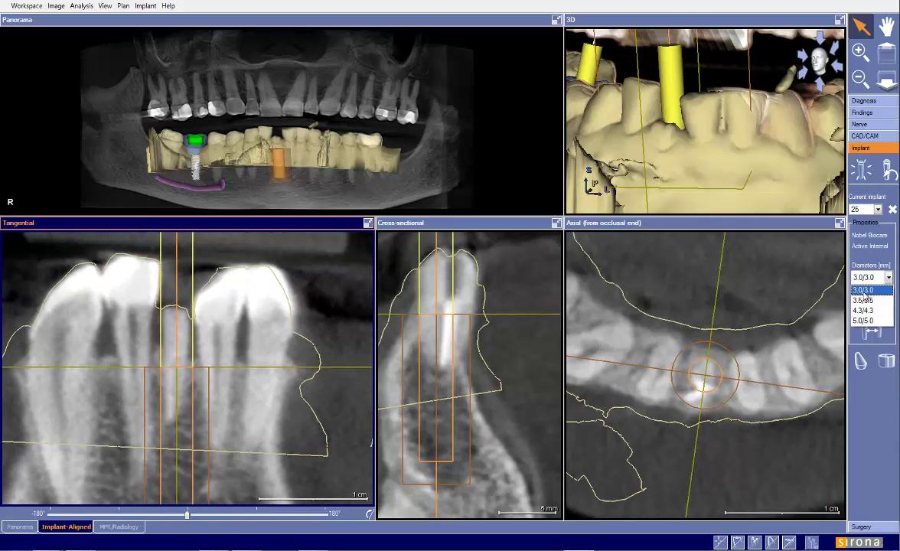
click(868, 298)
Check the sleeve of implant 25 against the adjacent teeth in an axial slice at crown level.
drag(642, 293, 653, 235)
mouse_move(653, 309)
mouse_down()
mouse_move(653, 286)
mouse_move(653, 298)
mouse_up()
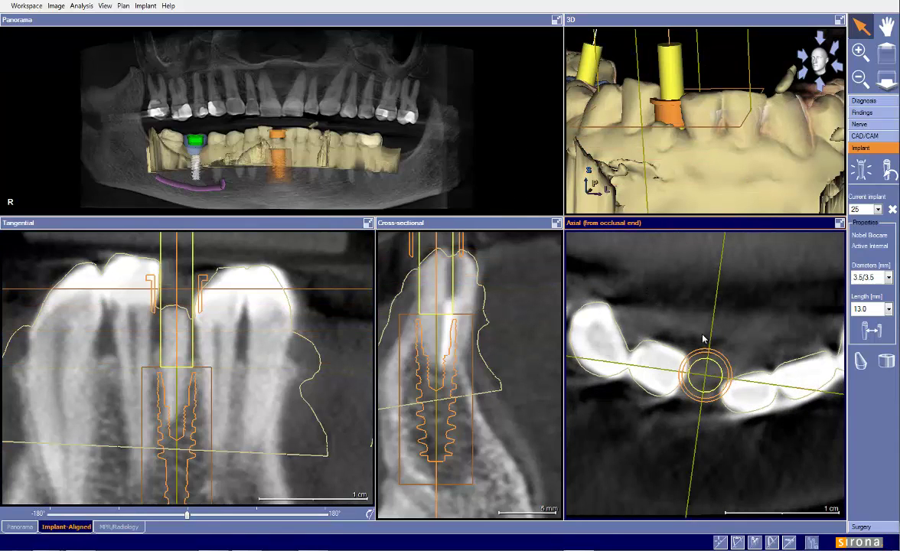
Set the diameter of implant 25 to 3.0/3.0 mm.
drag(699, 334, 672, 306)
scroll(688, 330, up, 2)
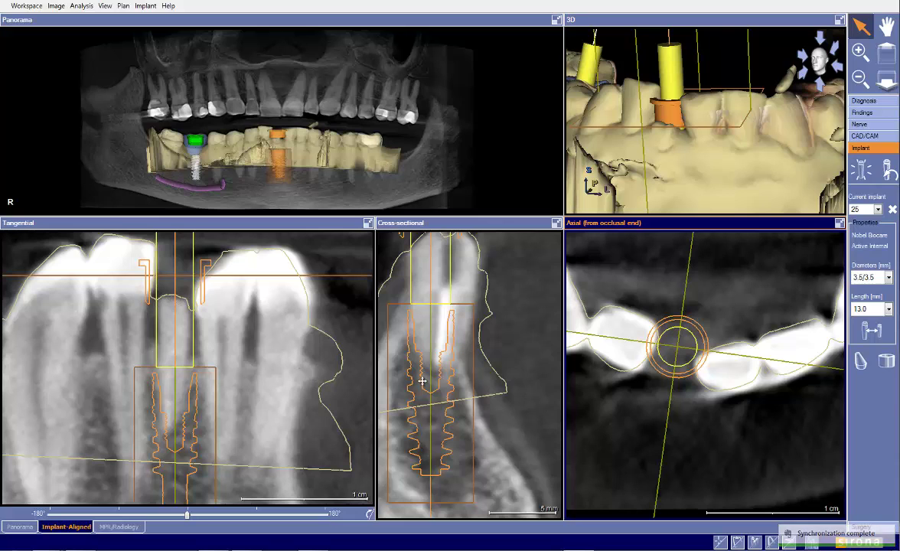
mouse_move(542, 373)
mouse_down()
mouse_move(524, 373)
mouse_move(527, 394)
mouse_move(544, 390)
mouse_up()
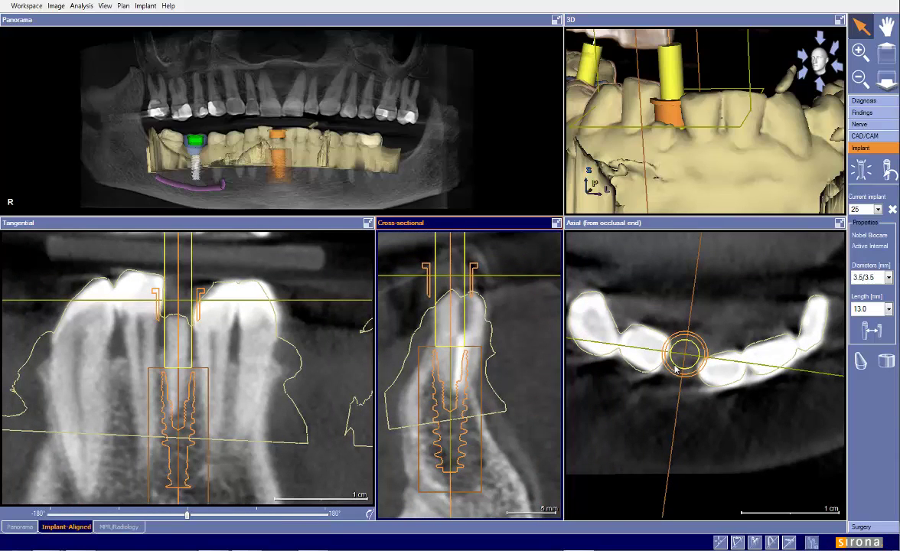
click(869, 278)
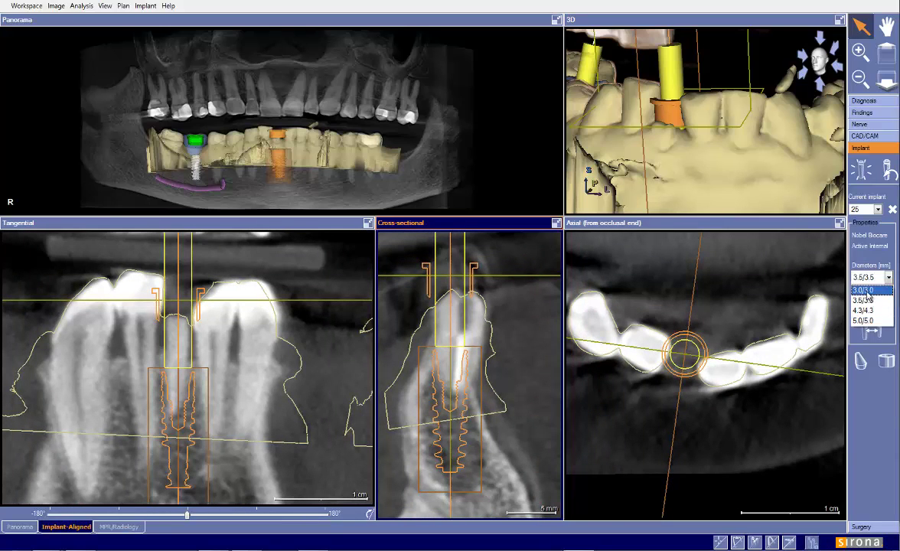
click(865, 289)
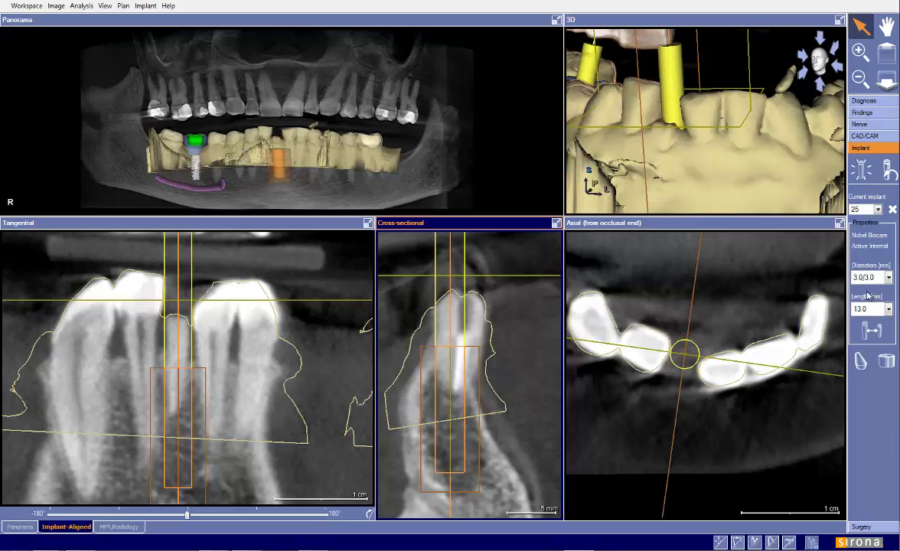
Change the plan's sleeve system to SICAT - Pilot Sleeve 2.0mm.
click(885, 364)
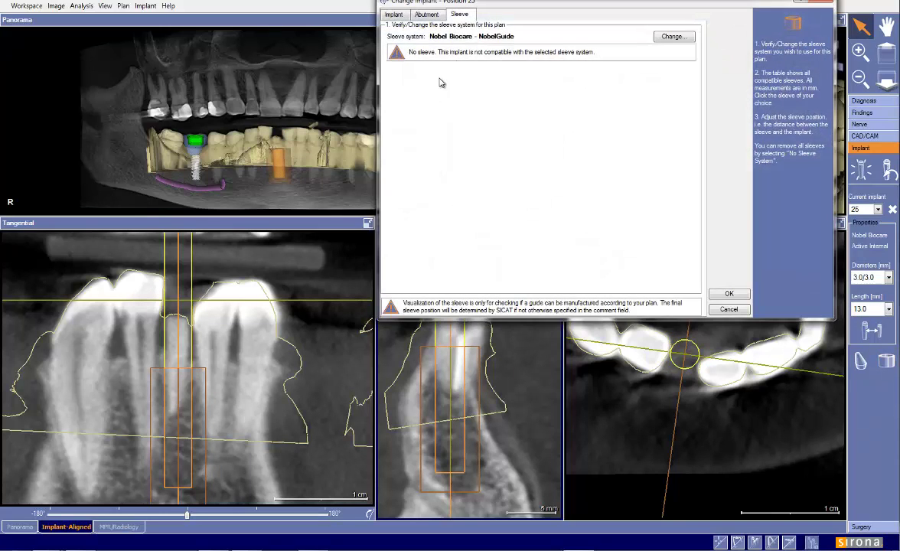
click(669, 38)
click(215, 181)
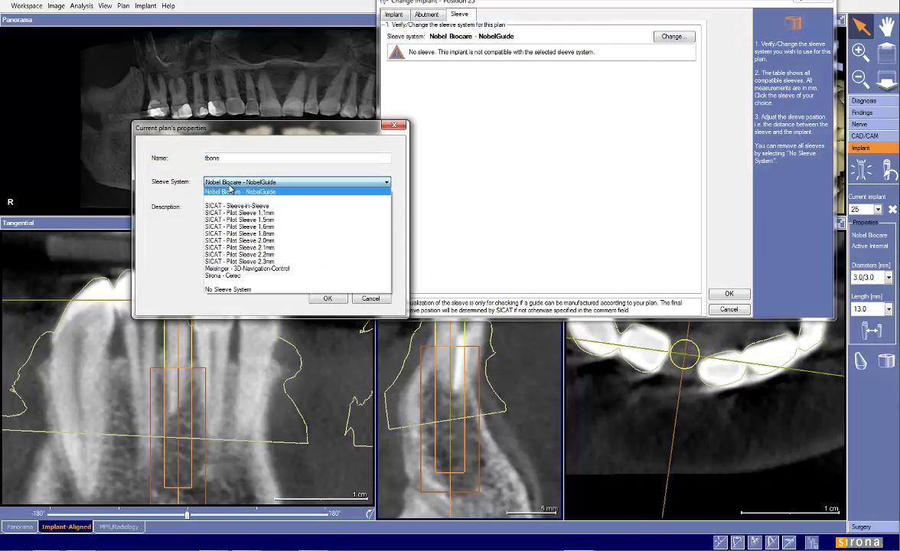
click(240, 240)
click(326, 297)
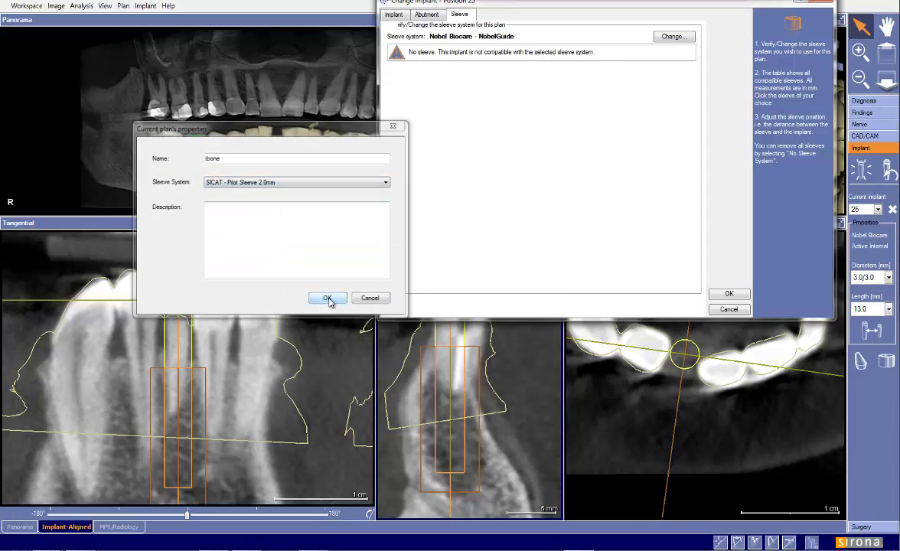
click(728, 314)
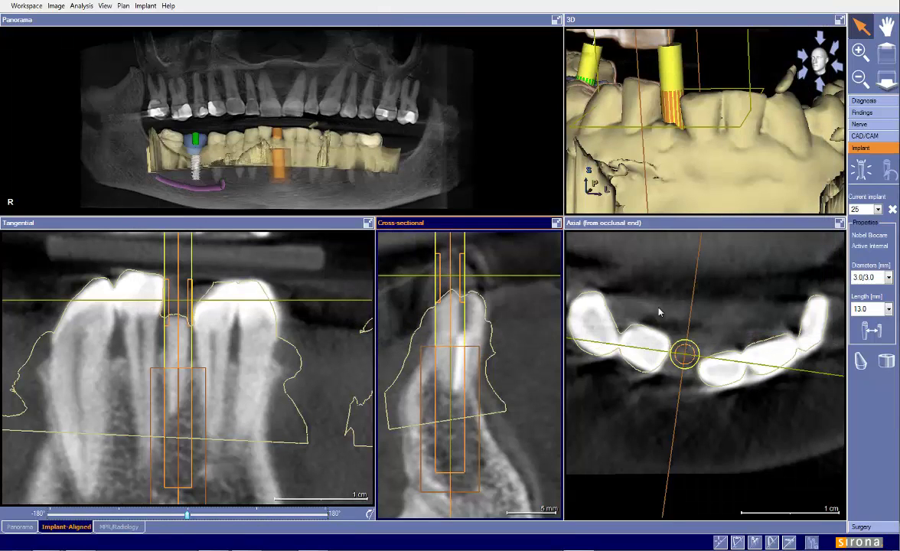
Try SICAT - Pilot Sleeve 2.3mm as the plan's sleeve system, and set it back to SICAT - Pilot Sleeve 2.0mm.
drag(616, 396, 620, 402)
scroll(620, 402, up, 2)
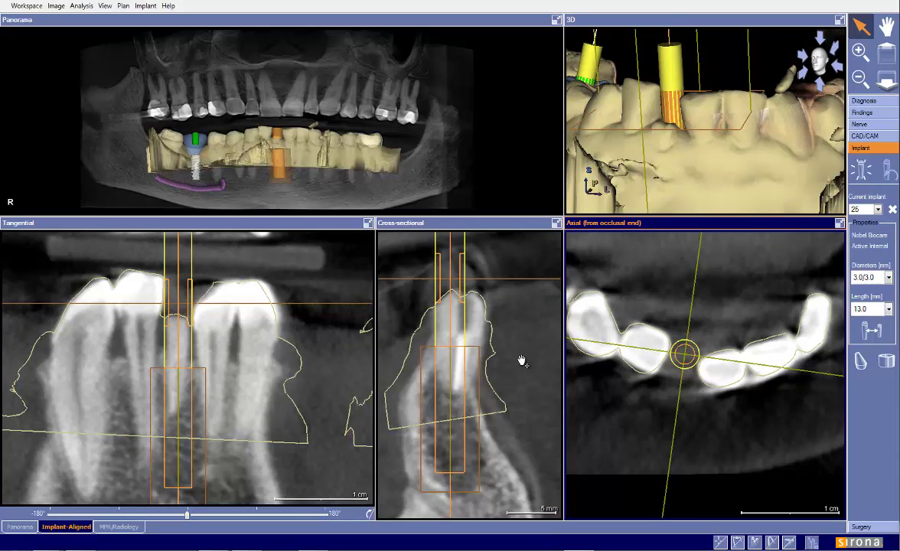
middle_drag(522, 361, 524, 350)
scroll(524, 350, down, 1)
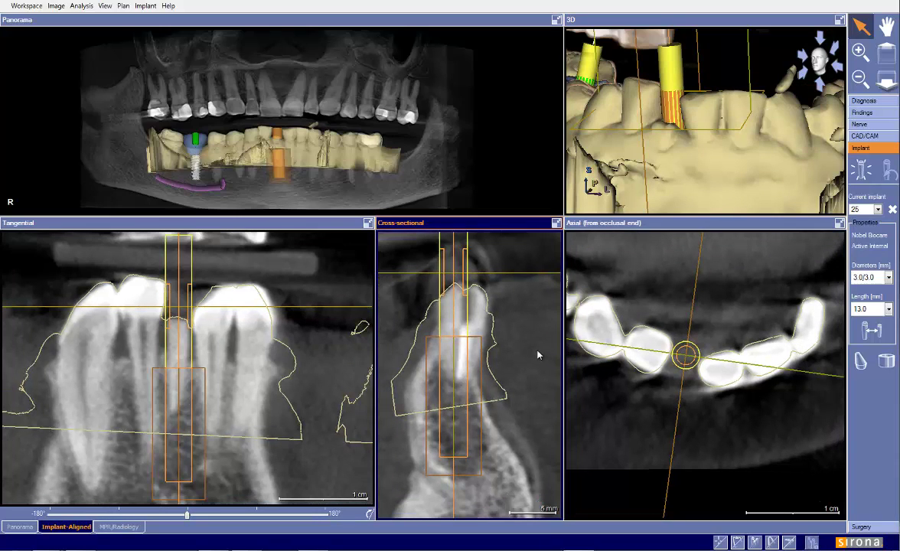
click(884, 358)
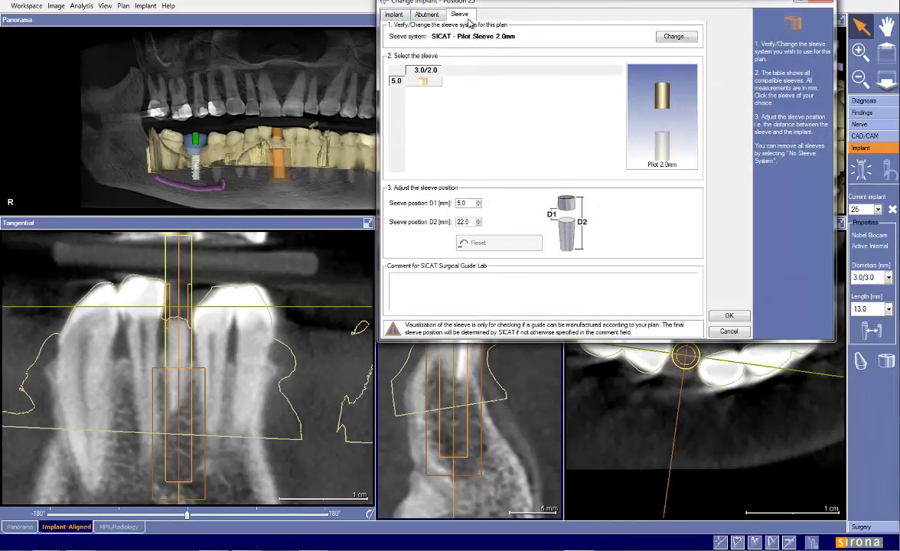
click(672, 36)
click(182, 74)
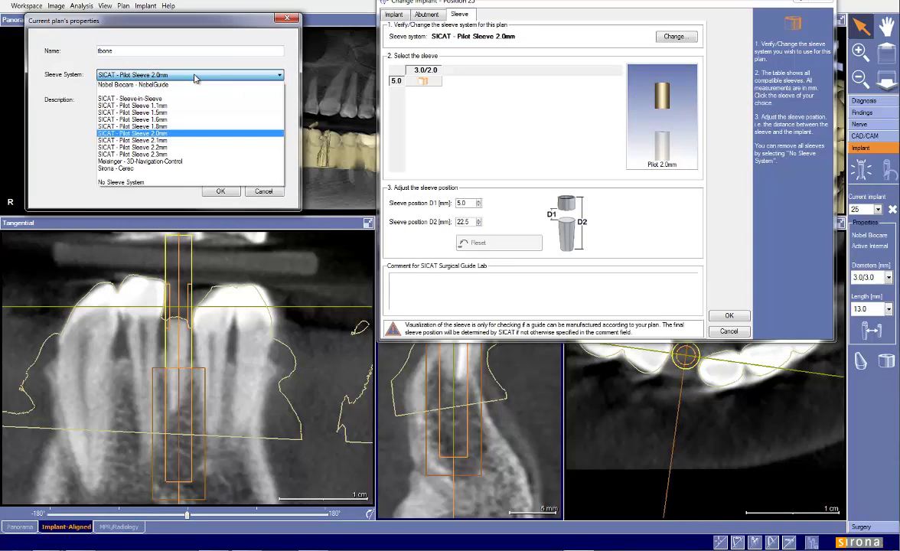
click(155, 155)
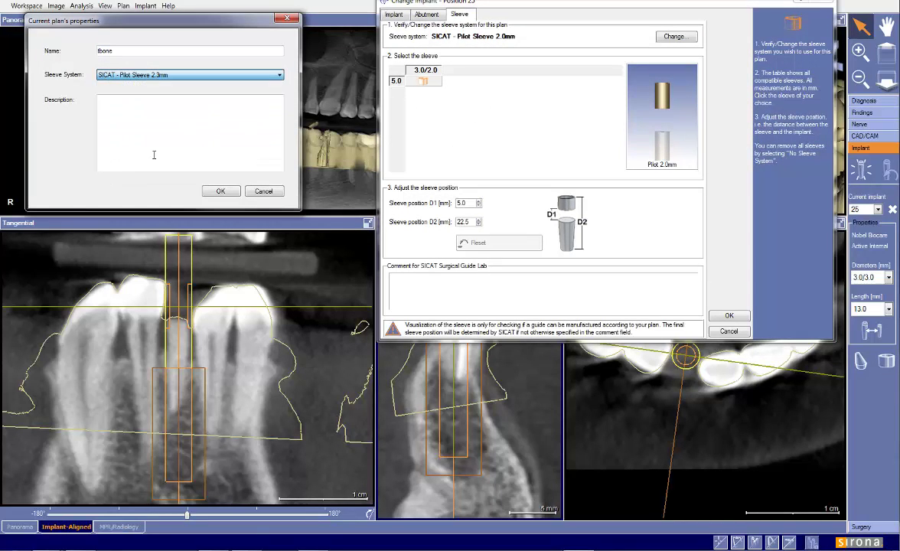
click(194, 76)
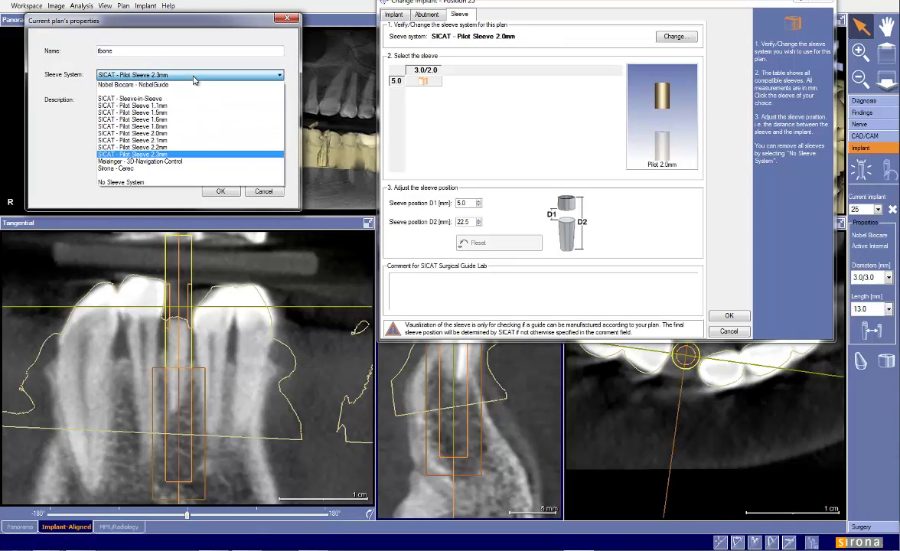
click(168, 134)
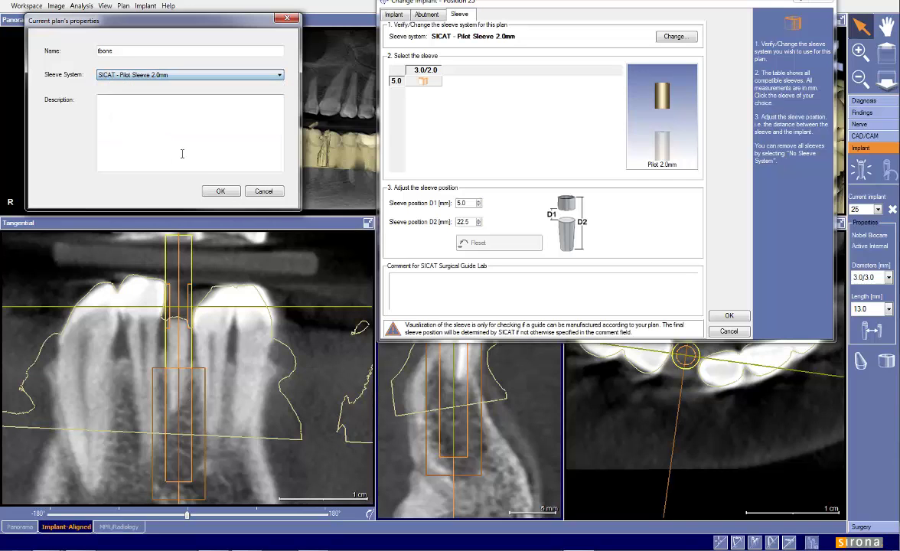
click(221, 191)
click(729, 317)
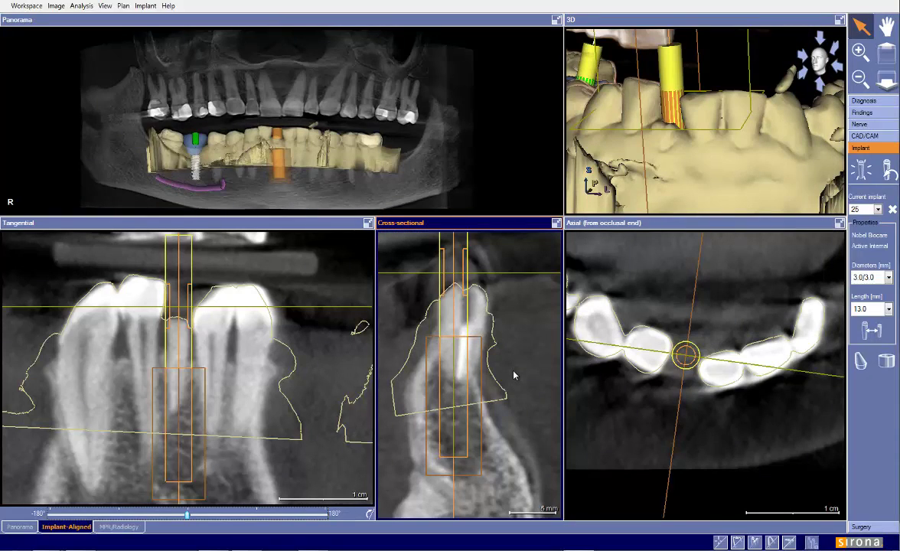
Examine implant 25 and its pilot sleeve relative to the crown and jawbone in tangential and enlarged cross-sectional slices.
middle_drag(513, 372, 512, 374)
scroll(513, 374, down, 1)
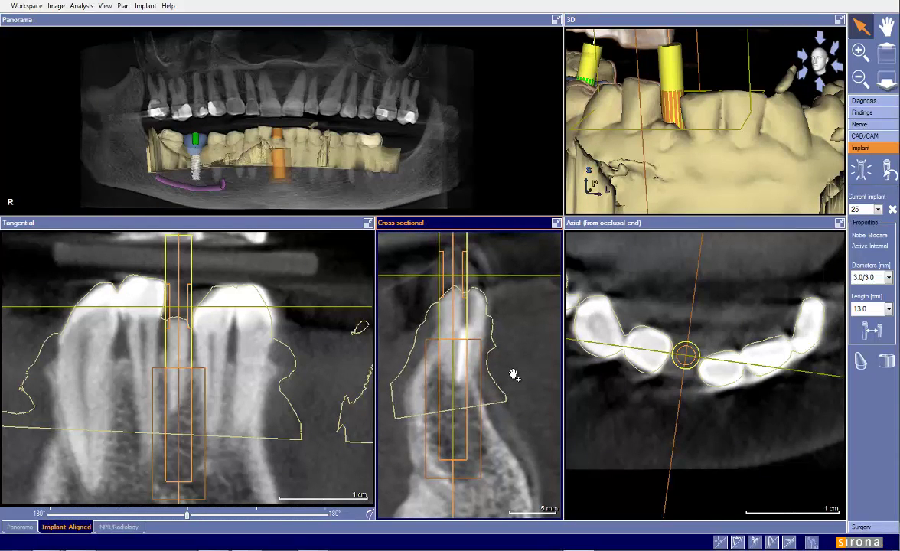
mouse_move(626, 397)
mouse_down()
mouse_move(627, 384)
mouse_move(628, 396)
mouse_up()
middle_drag(310, 348, 309, 333)
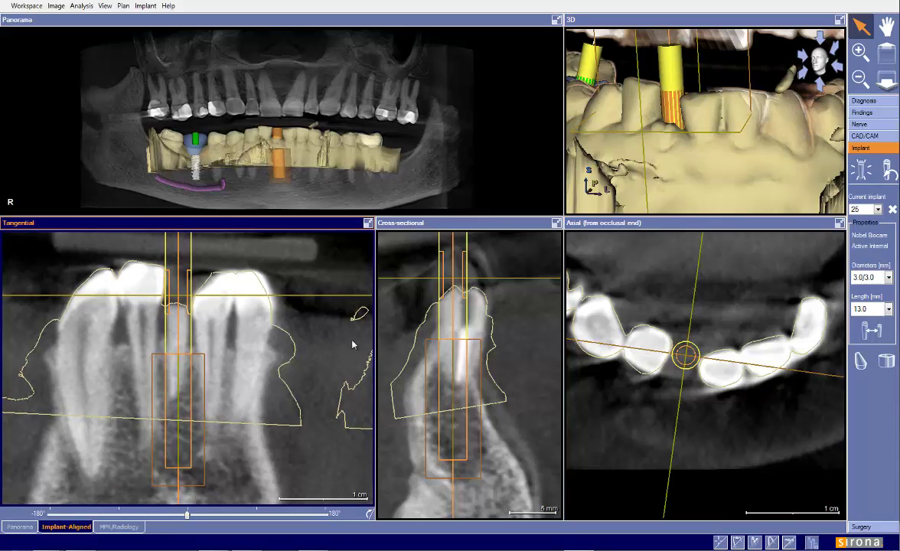
middle_drag(510, 326, 511, 290)
click(556, 222)
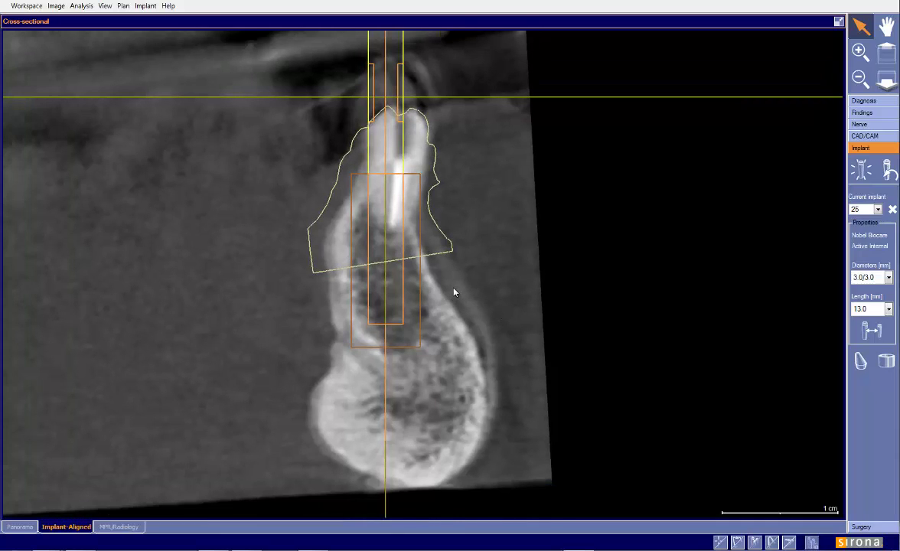
click(839, 22)
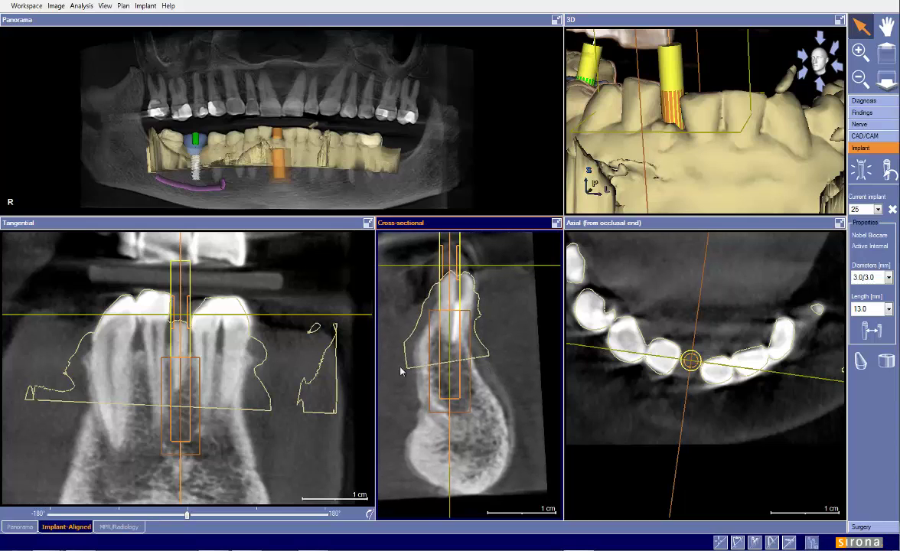
Check the pilot sleeve of implant 25 against the neighbouring teeth in an enlarged axial slice.
drag(279, 364, 253, 345)
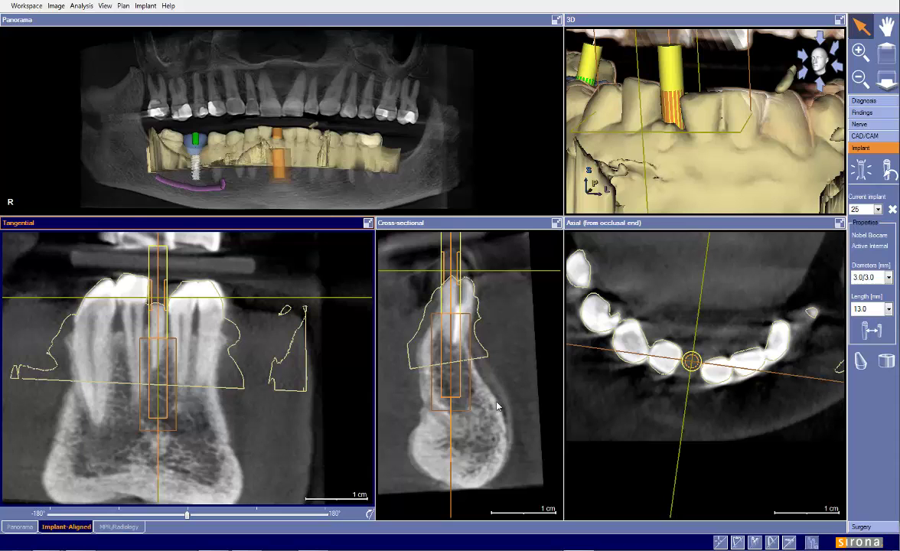
click(839, 223)
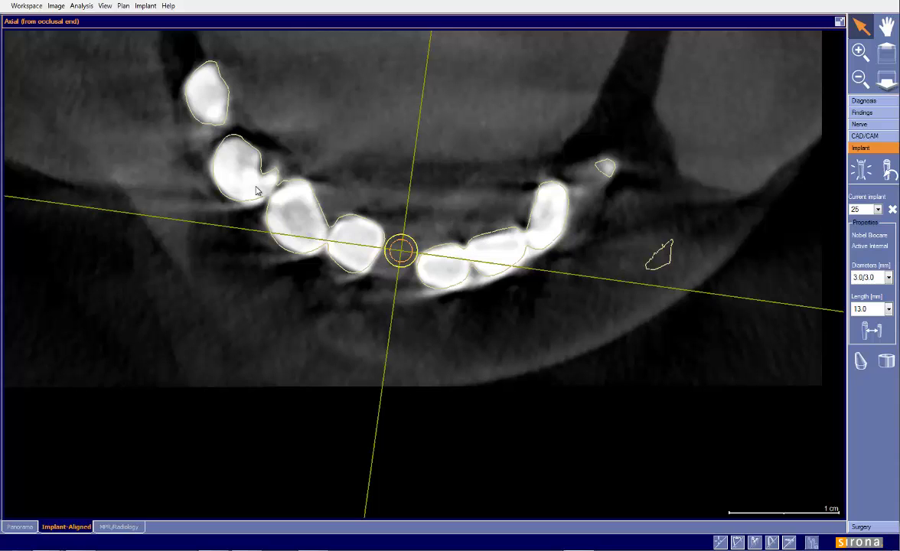
click(839, 21)
click(497, 400)
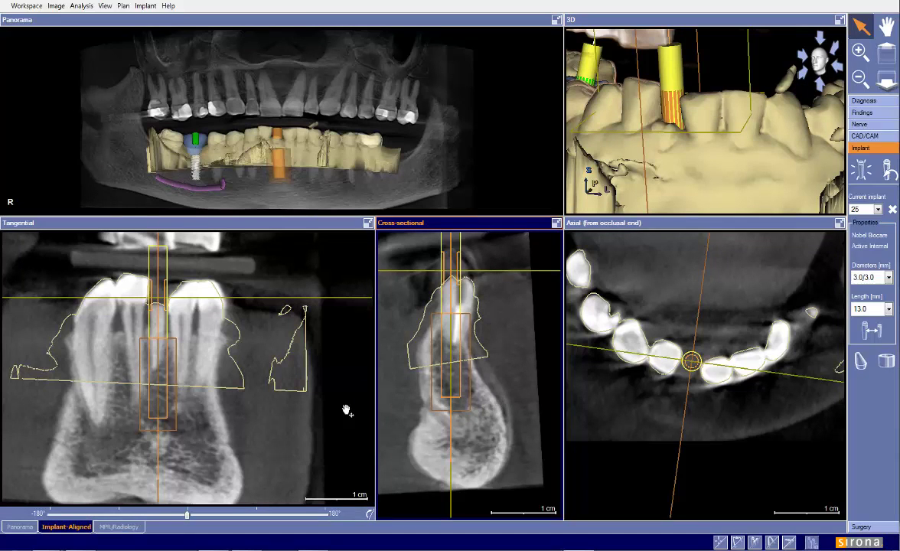
drag(339, 394, 343, 395)
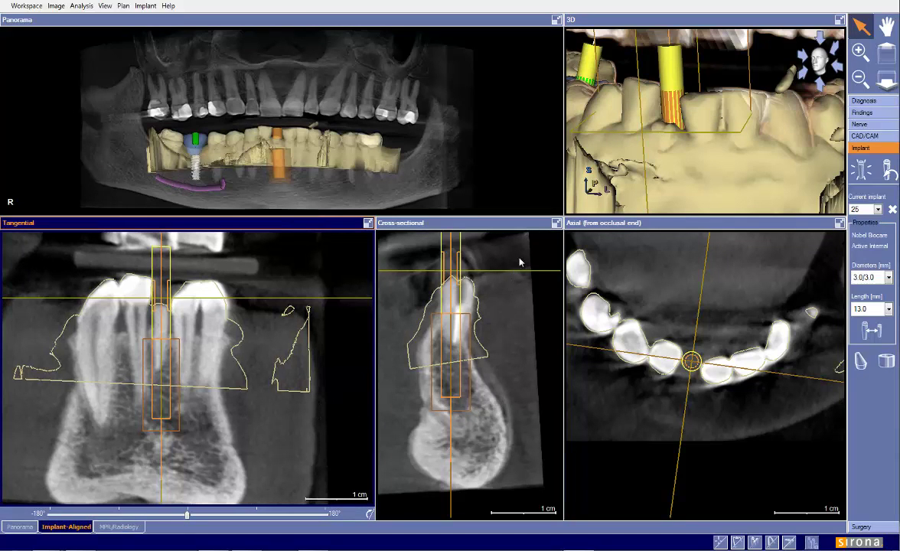
Examine the axis of implant 25 relative to the opposing upper tooth and lower jawbone in the enlarged cross-sectional slice.
click(557, 223)
drag(401, 351, 385, 428)
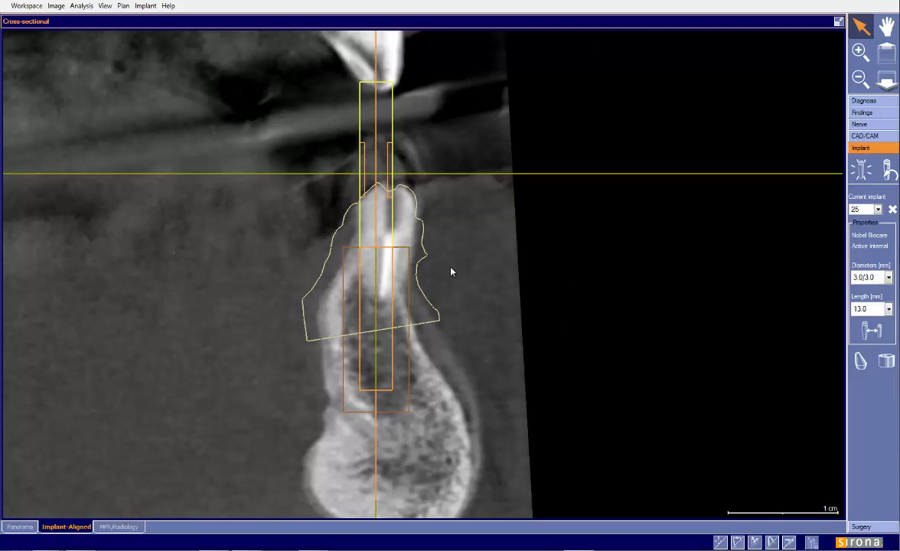
click(839, 22)
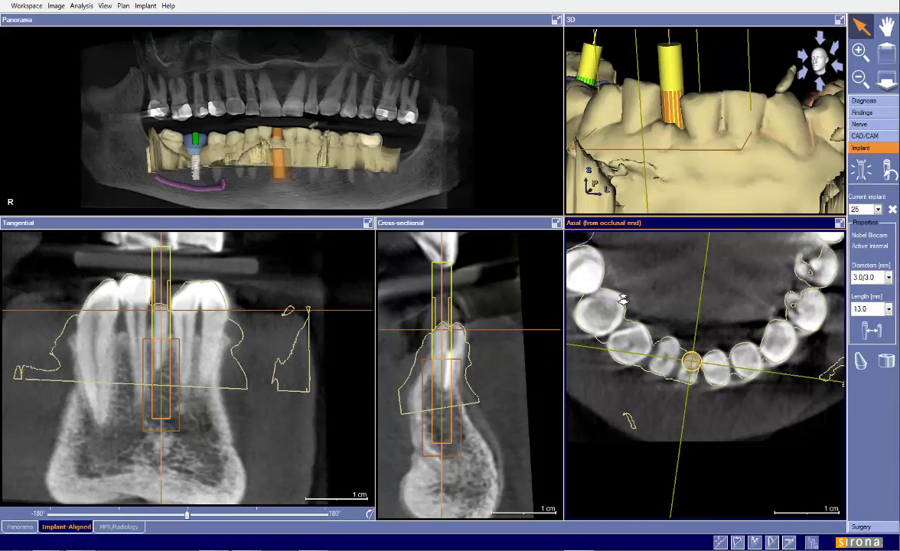
drag(623, 299, 637, 278)
drag(518, 361, 508, 383)
click(555, 223)
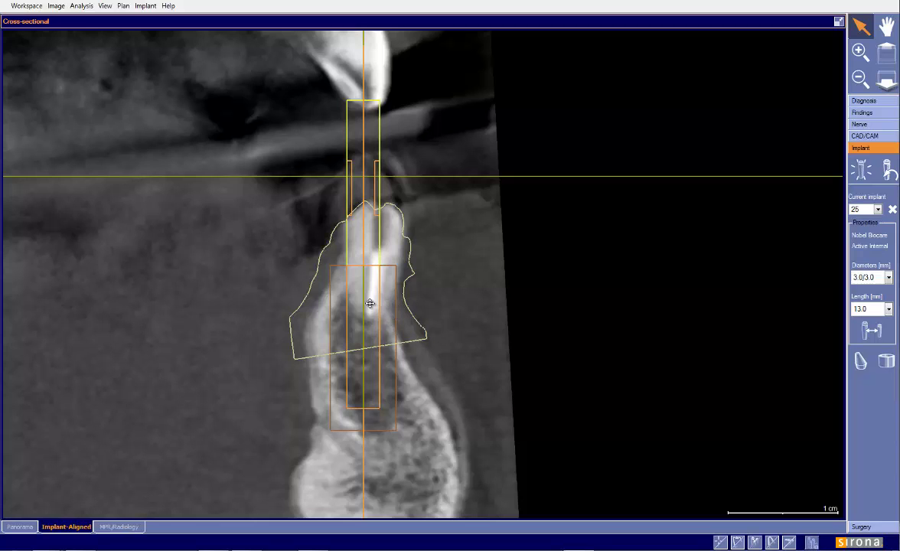
middle_drag(448, 307, 449, 308)
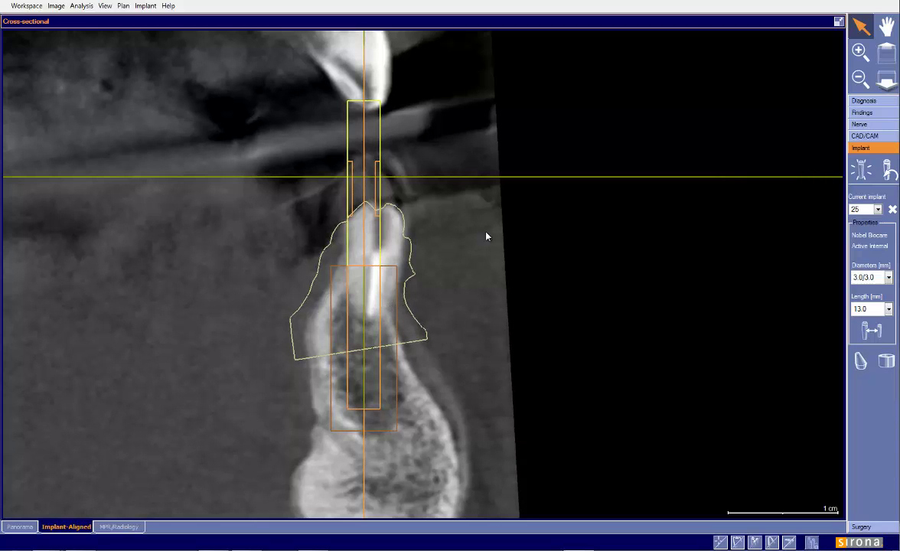
click(838, 23)
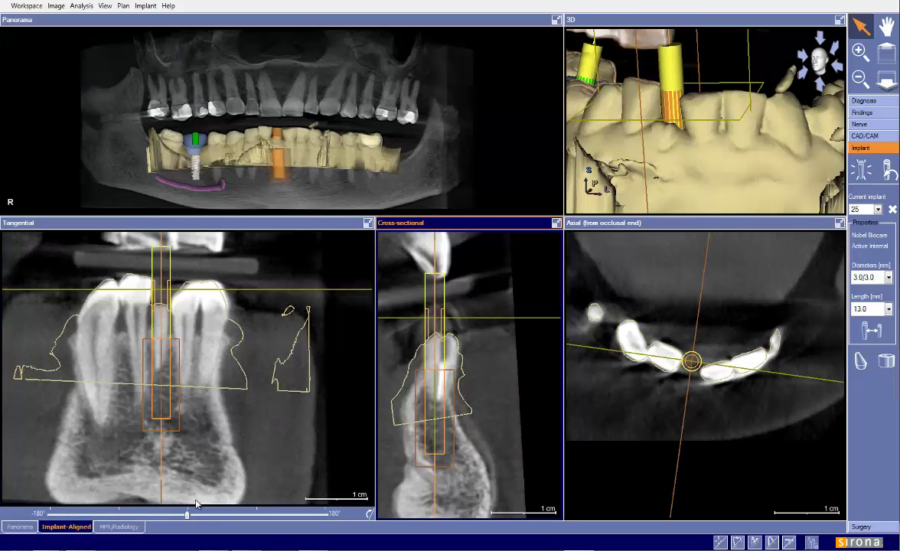
Rotate the slices around the axis of implant 25 and examine the bone crest beside it in an enlarged cross-section.
drag(187, 522, 209, 525)
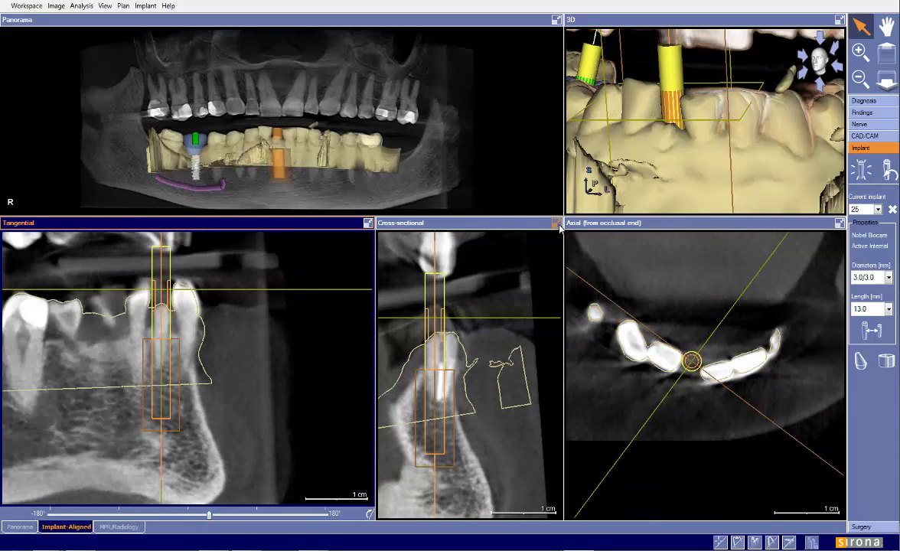
click(556, 225)
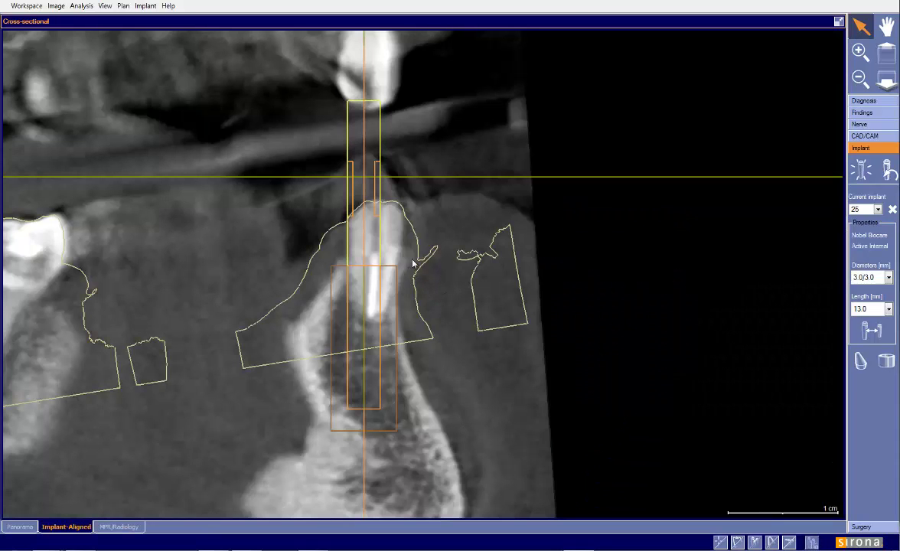
scroll(494, 247, up, 3)
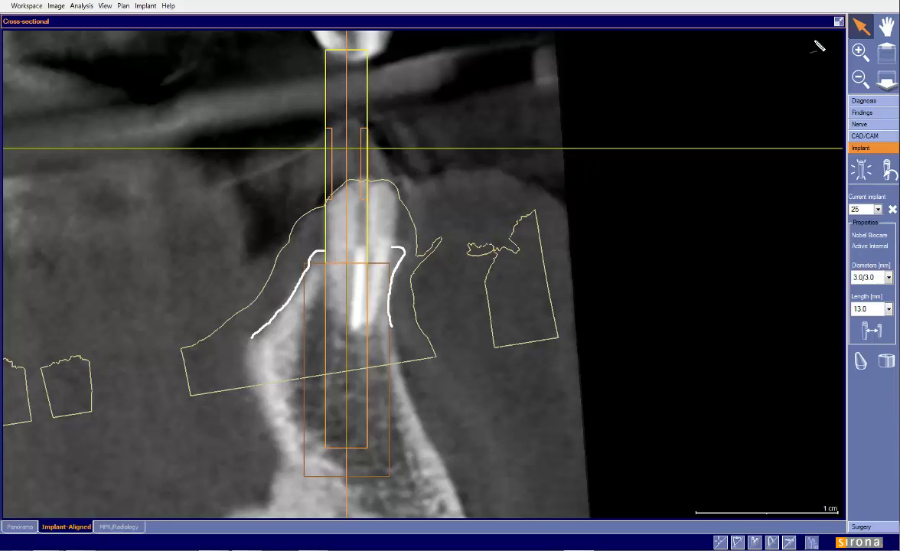
click(839, 22)
Check the pilot sleeve of implant 25 in the 3D view, and switch the current implant to 30.
middle_drag(454, 314, 492, 293)
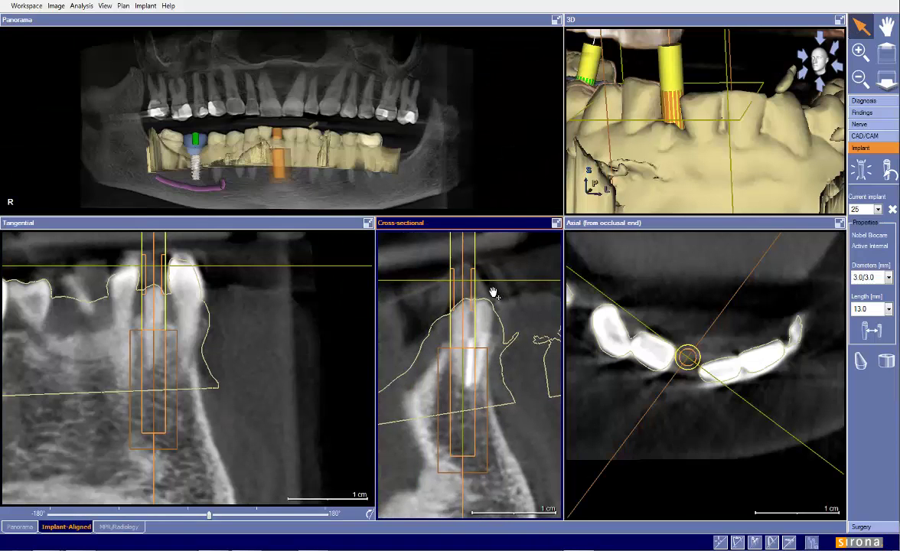
scroll(493, 295, down, 2)
drag(697, 138, 720, 153)
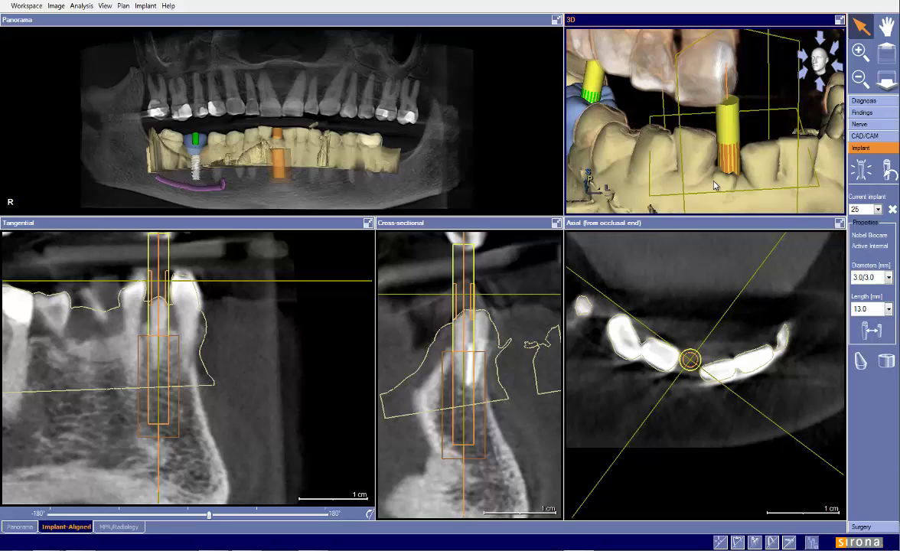
click(193, 171)
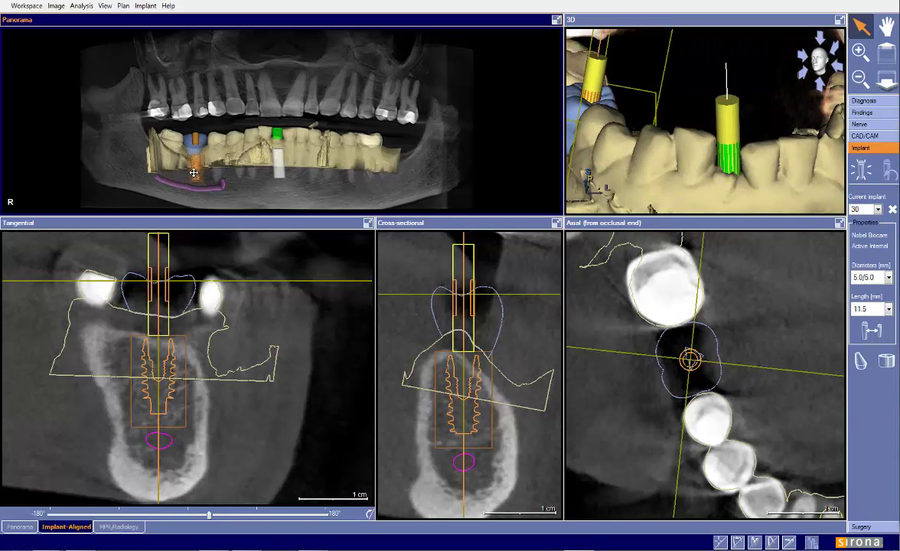
Reset the slice rotation around implant 30, and open Plan 1 with implant 25 as the current implant.
click(369, 515)
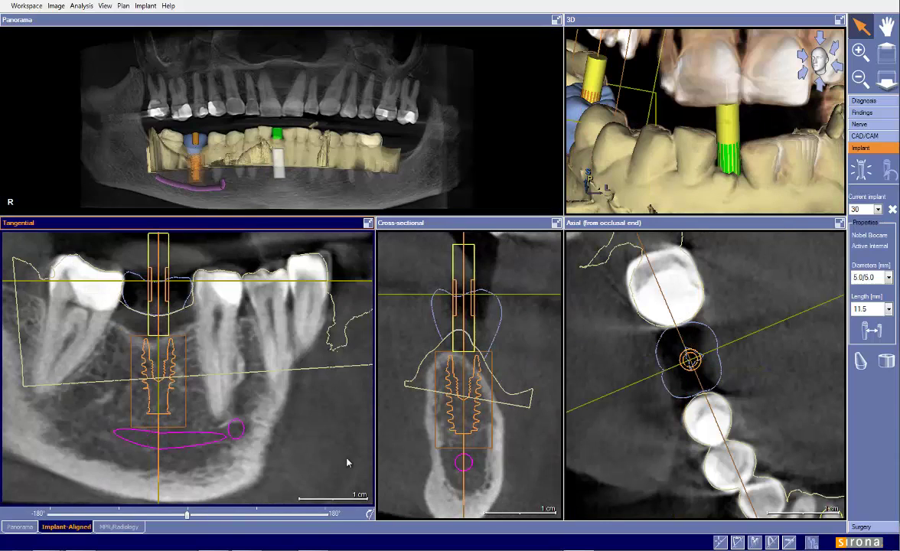
click(124, 6)
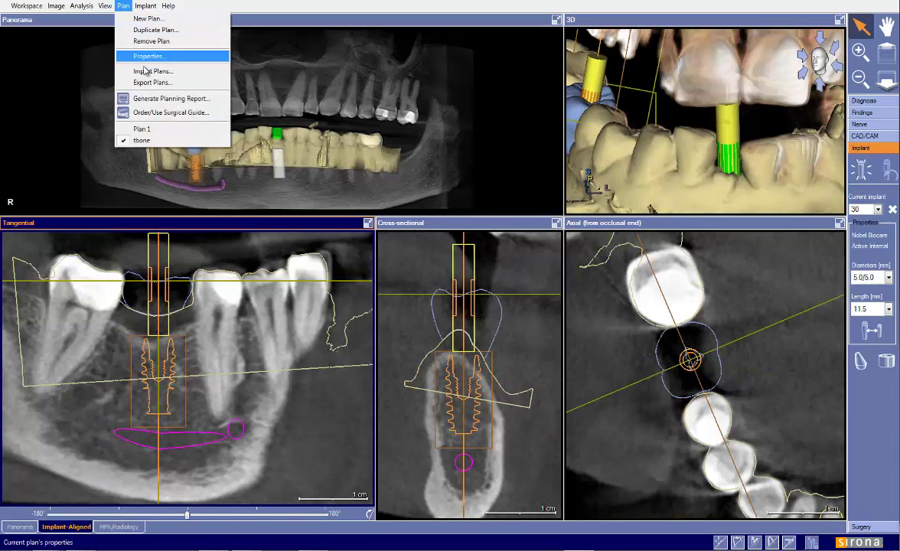
click(157, 136)
click(270, 147)
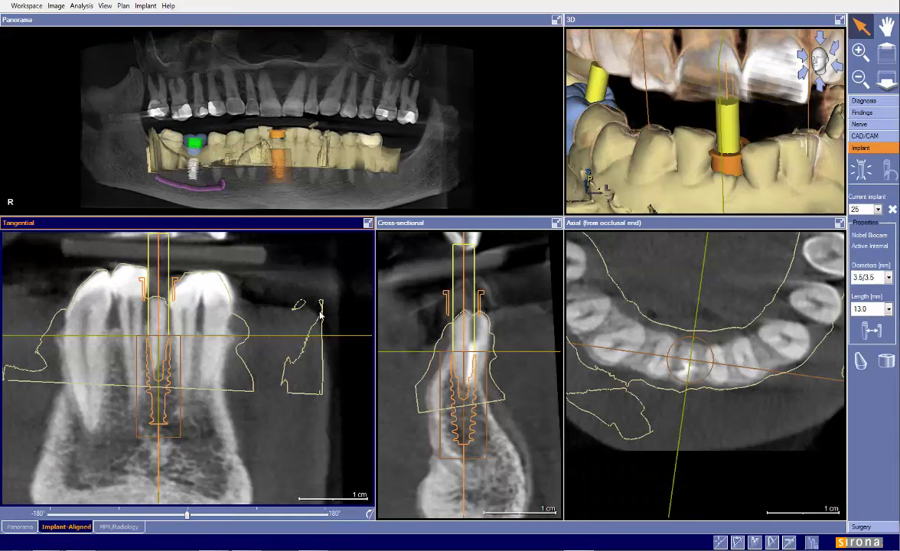
Make implant 30 of Plan 1 current and examine its position above the nerve canal in enlarged slices.
click(204, 150)
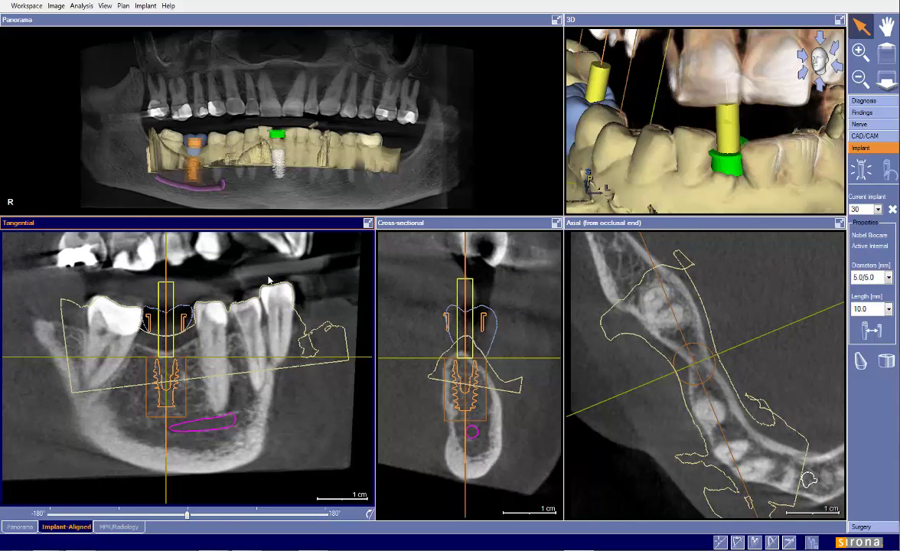
click(506, 398)
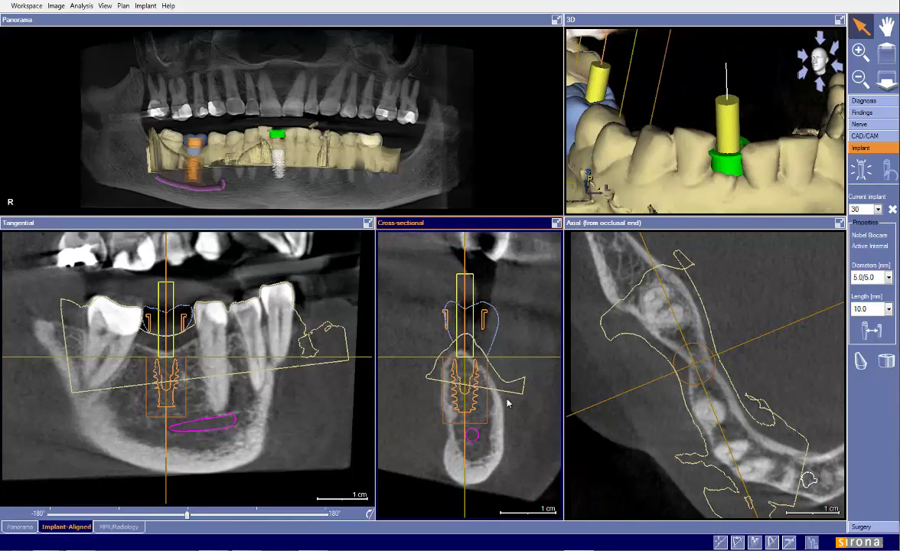
scroll(505, 391, up, 2)
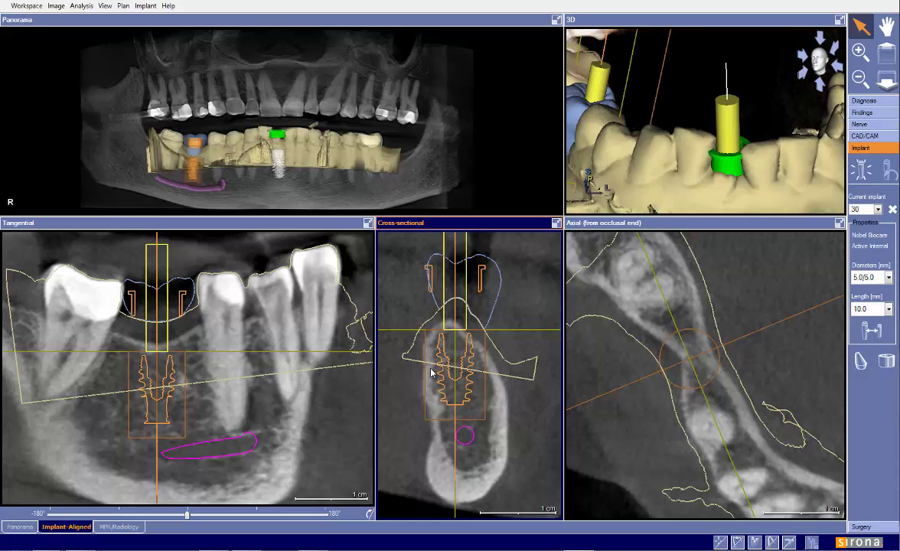
Switch back to the tbone plan and make implant 25 the current implant for comparison.
click(145, 5)
click(138, 138)
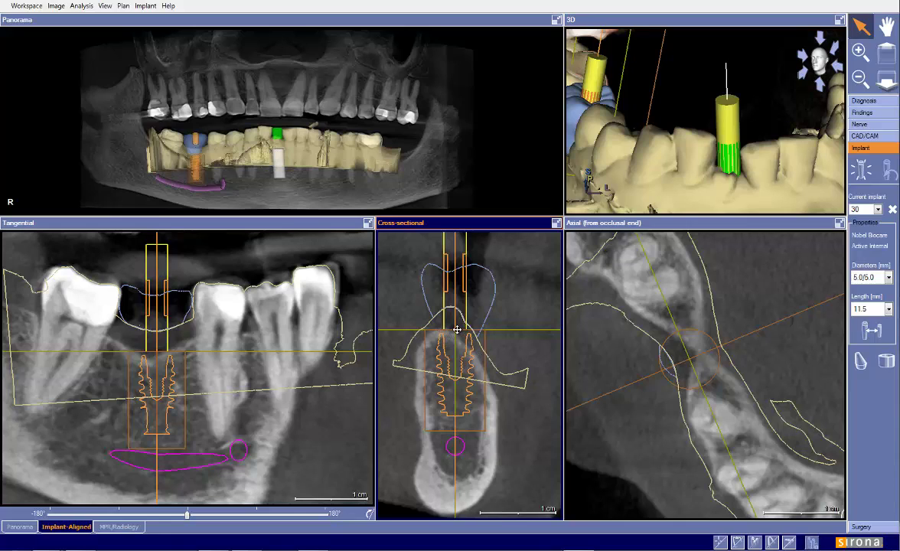
click(279, 157)
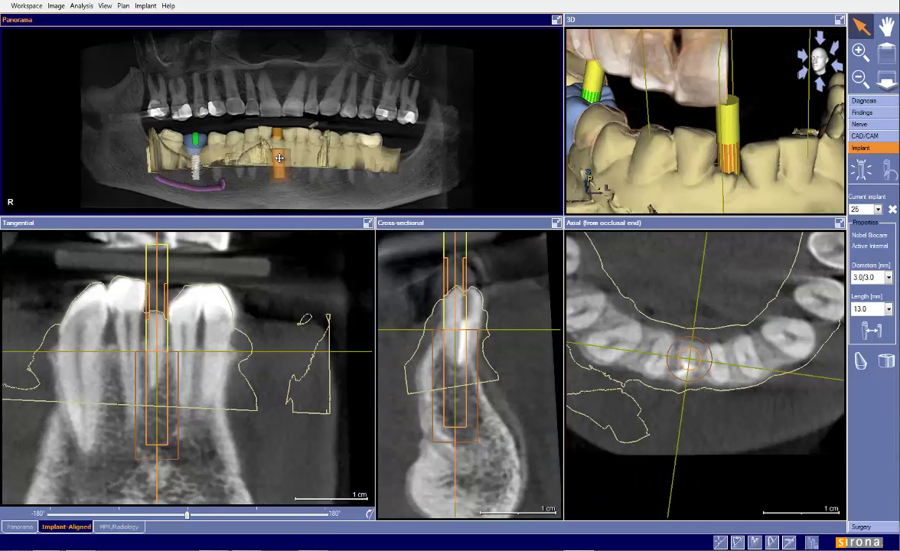